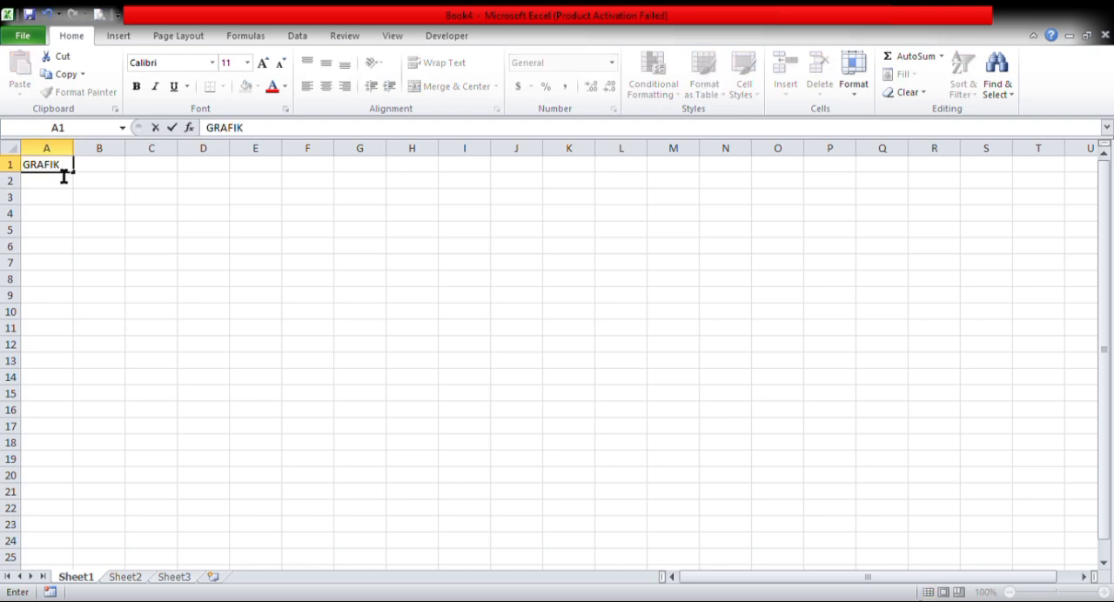
- Complete the sheet title in A1 as "GRAFIK GERAK PARABOLA"
{"action": "type", "text": "GR"}
{"action": "key", "text": "BackSpace"}
{"action": "type", "text": "ERAK PARABOLA"}
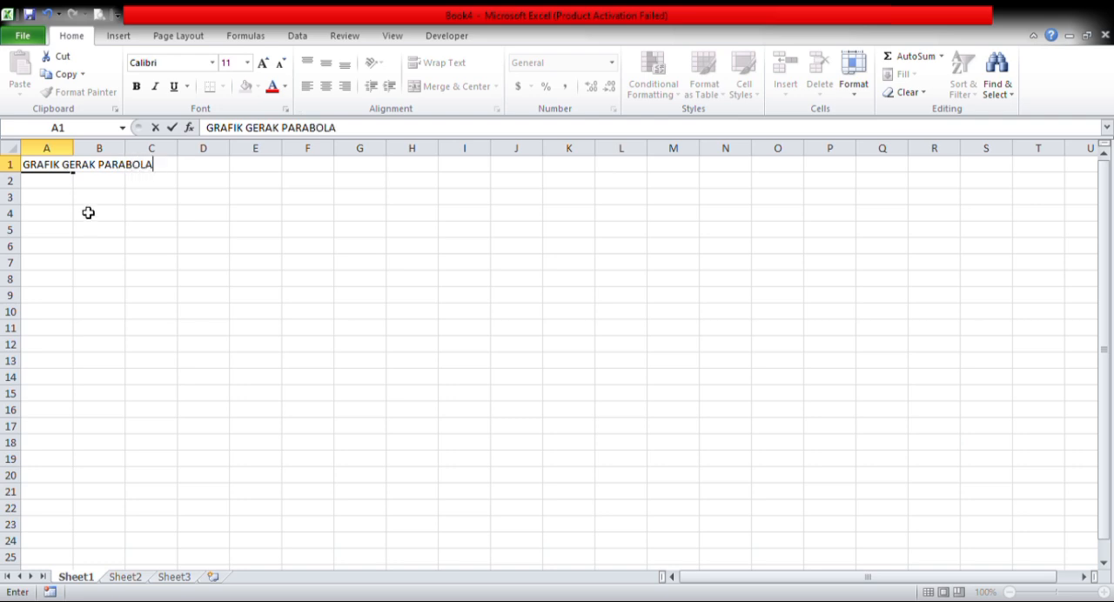
- Enter the label "X" in B3 and its equation text "v0.cos(teta).t" in C3
{"action": "left_click", "coordinate": [85, 203]}
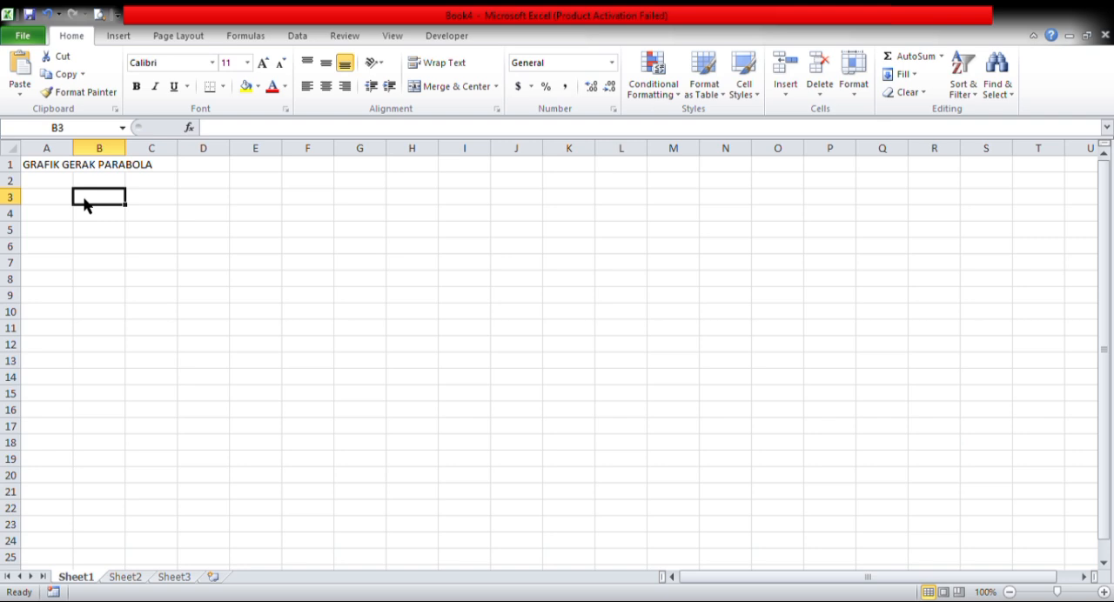
{"action": "type", "text": "X"}
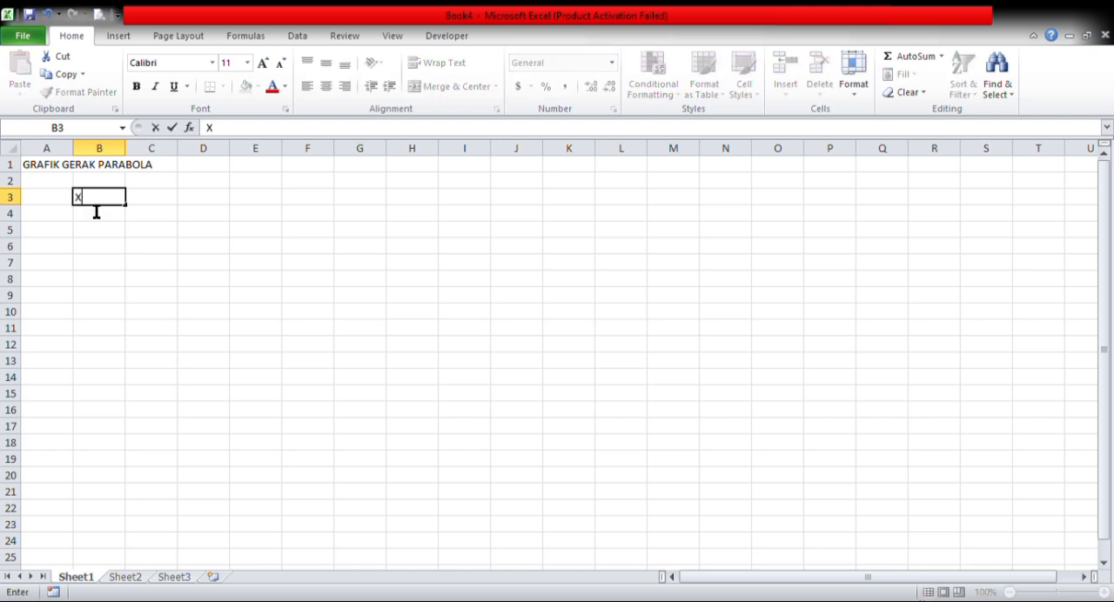
{"action": "key", "text": "Tab"}
{"action": "type", "text": "v0"}
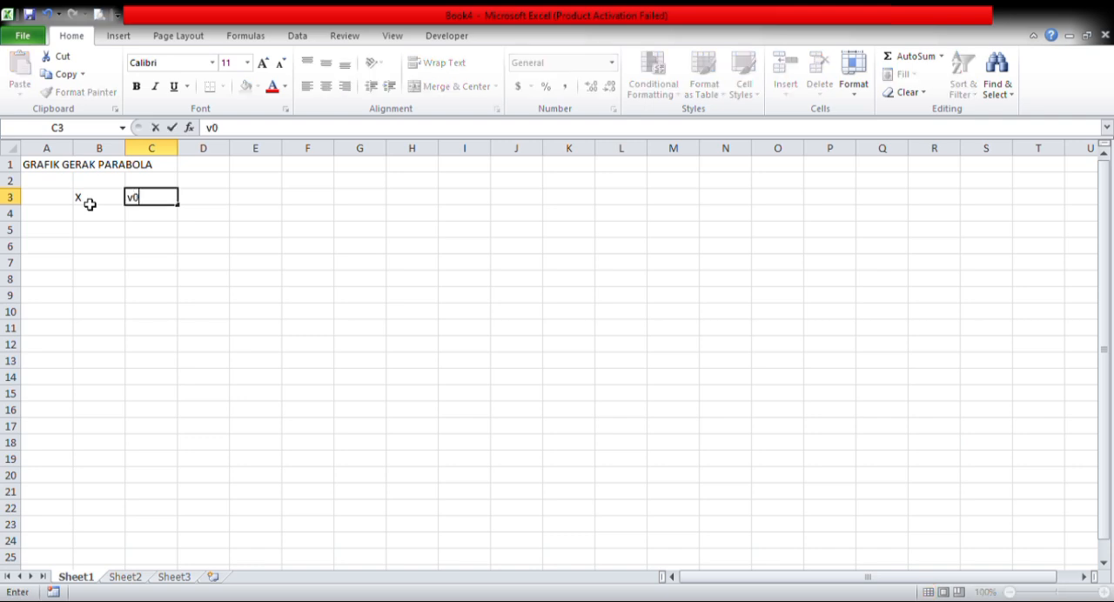
{"action": "type", "text": ".cos(teta).t"}
{"action": "key", "text": "Return"}
- Enter the label "Y" in B4 and its equation text "v0.sin(teta).t-(1/2).g.t^2" in C4
{"action": "type", "text": "Y"}
{"action": "key", "text": "Tab"}
{"action": "type", "text": "v0"}
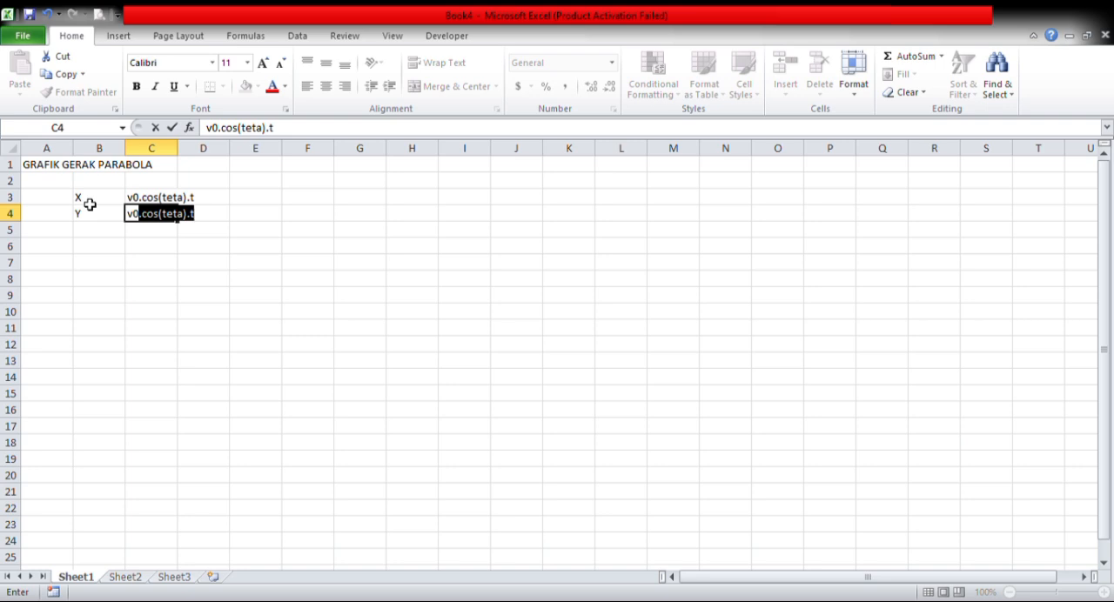
{"action": "type", "text": ".sin(teta).t-"}
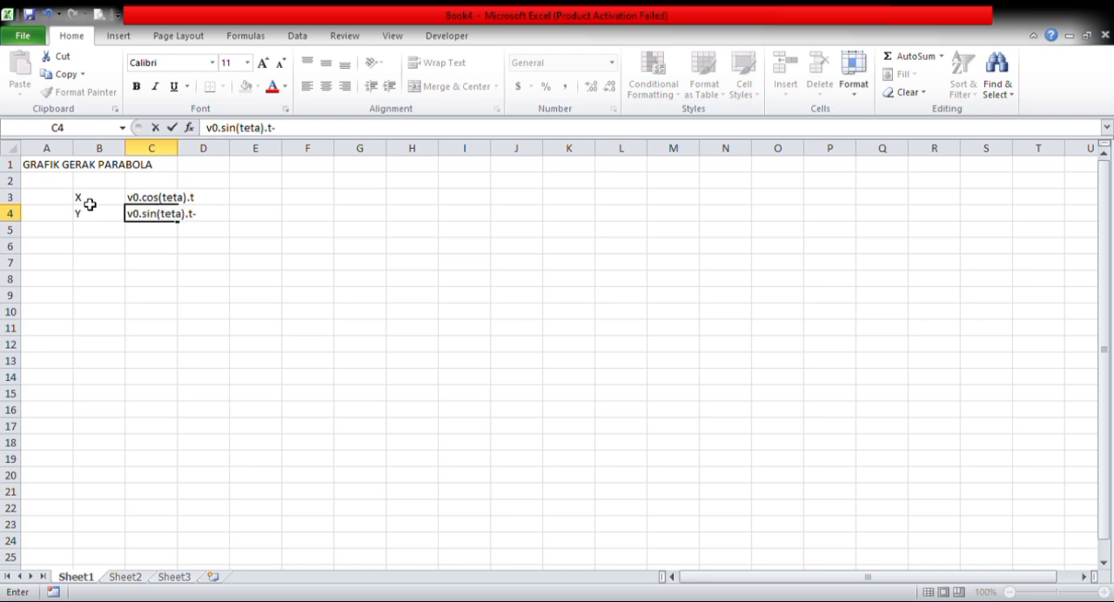
{"action": "type", "text": "(1/2).g.t^2"}
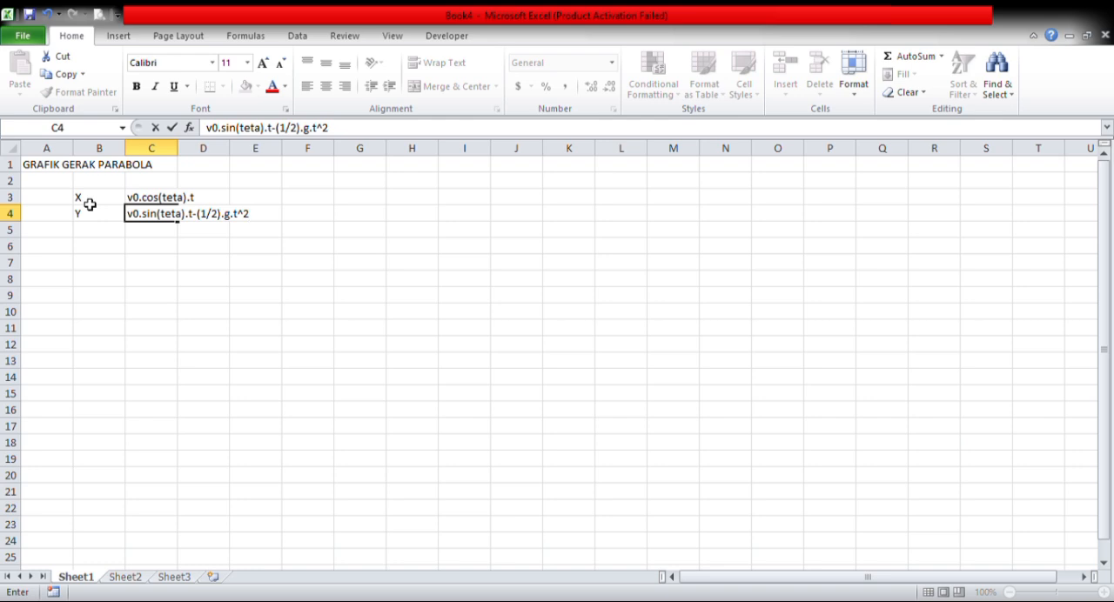
{"action": "key", "text": "Return"}
{"action": "key", "text": "Return"}
- Enter the initial velocity in row 6 from column B: "V0", 20 and the unit "m/s"
{"action": "left_click", "coordinate": [92, 253]}
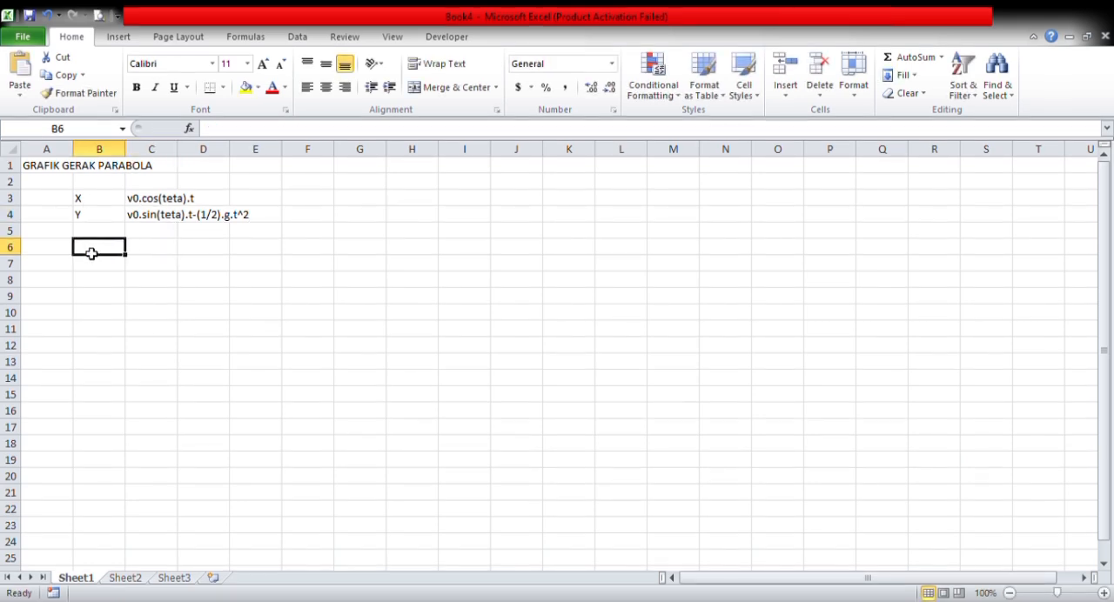
{"action": "type", "text": "V0"}
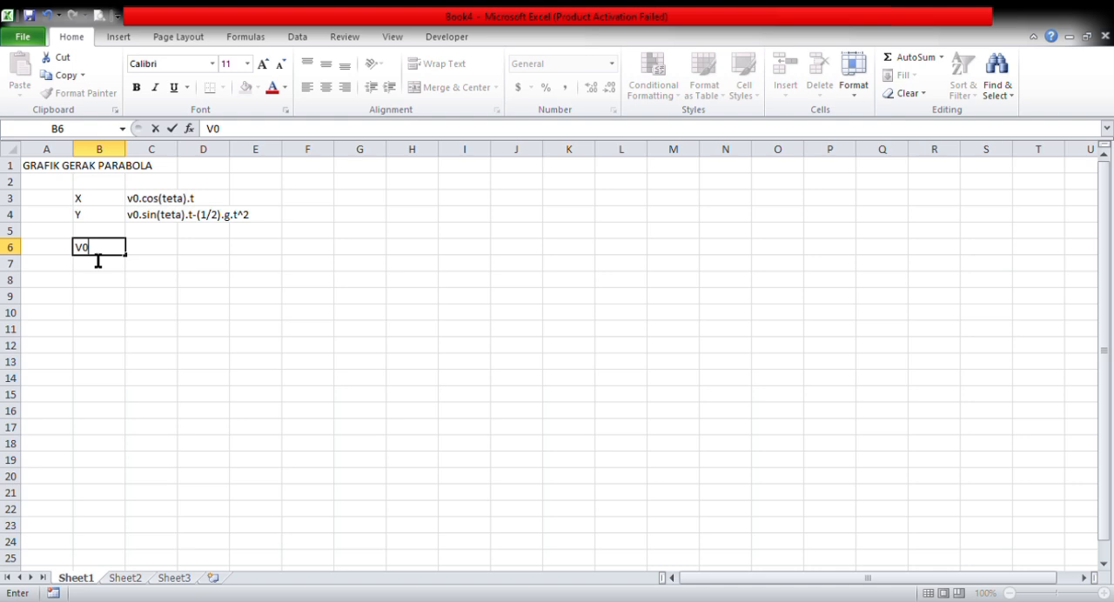
{"action": "key", "text": "Tab"}
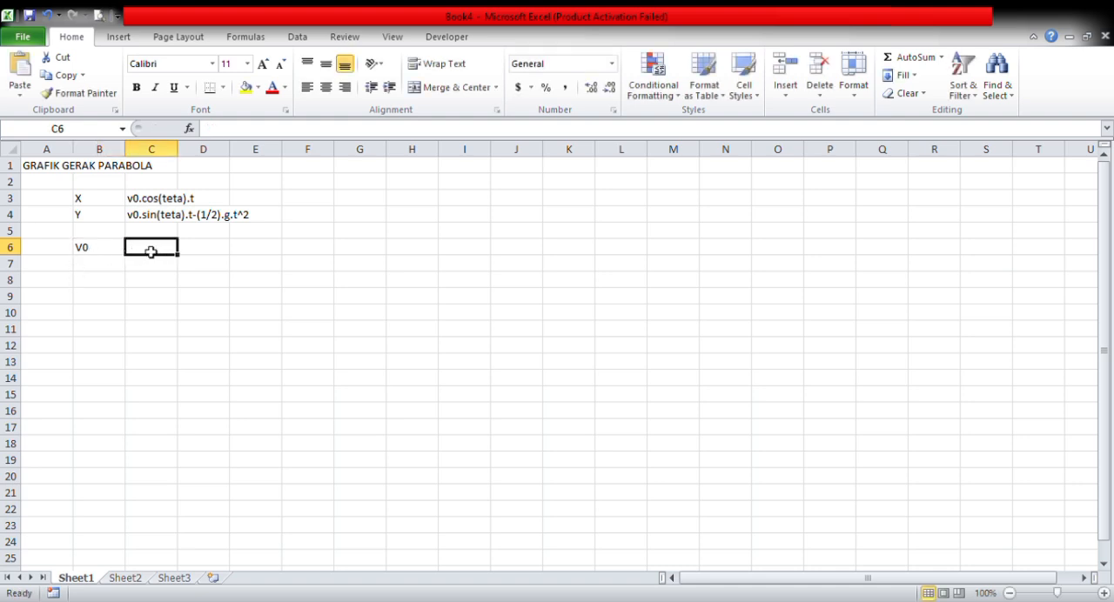
{"action": "type", "text": "20"}
{"action": "key", "text": "Tab"}
{"action": "type", "text": "m/s"}
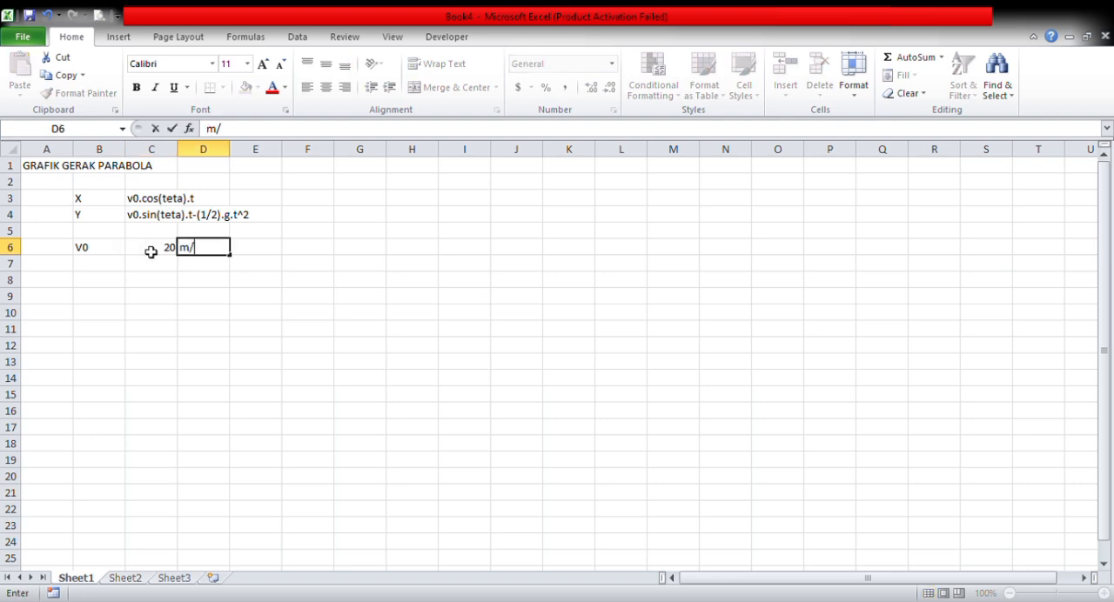
{"action": "key", "text": "Return"}
- Enter the launch angle in row 7 below V0: "teta", 30 and the unit "derajat"
{"action": "key", "text": "Left"}
{"action": "key", "text": "Left"}
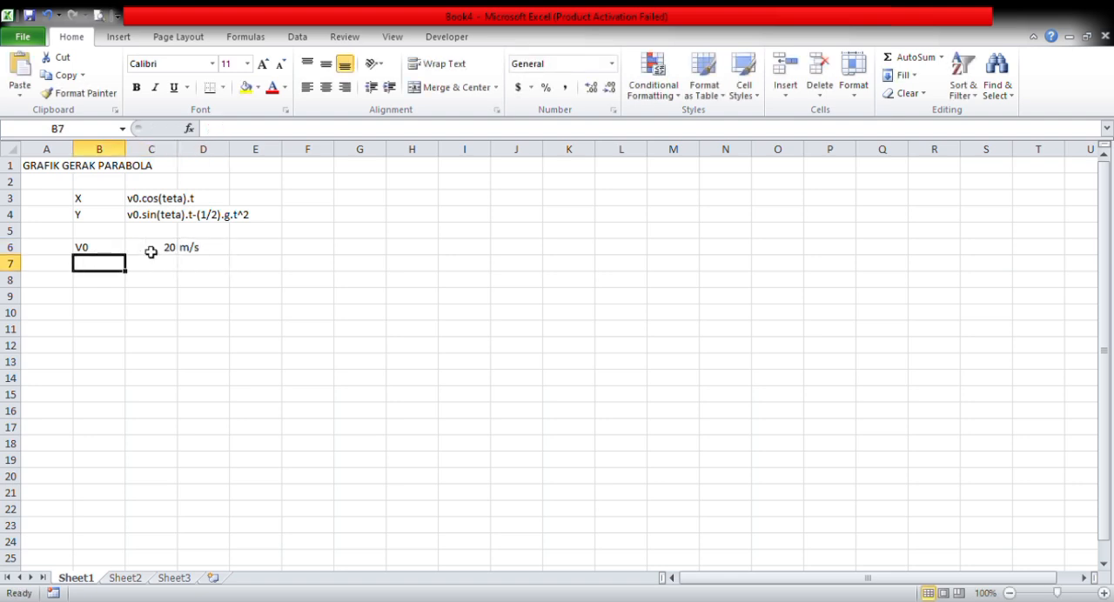
{"action": "type", "text": "teta"}
{"action": "key", "text": "Right"}
{"action": "type", "text": "30"}
{"action": "key", "text": "Right"}
{"action": "type", "text": "derajat"}
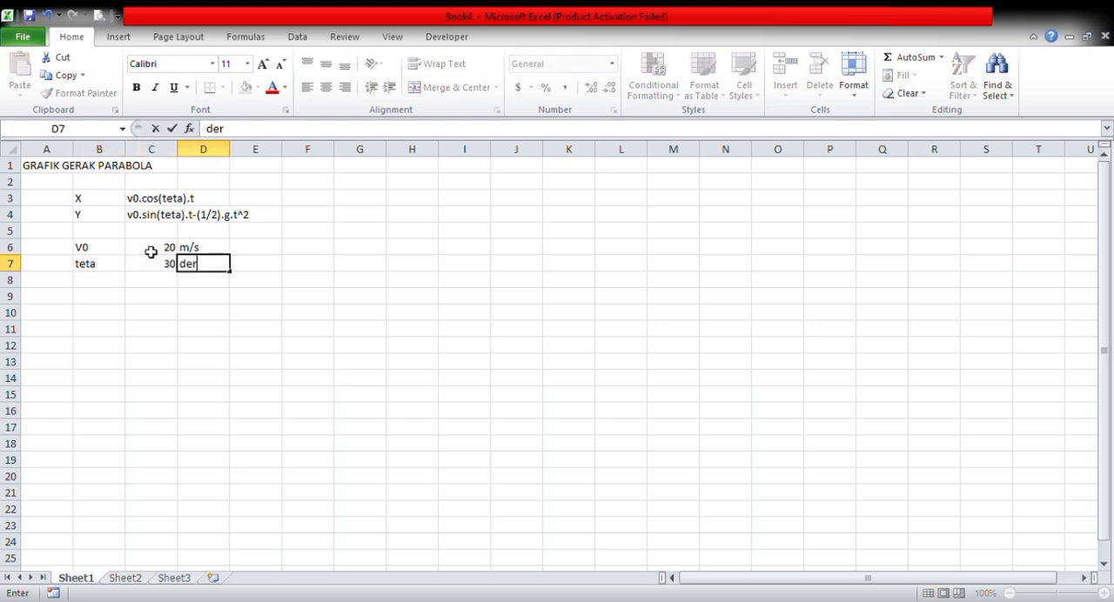
{"action": "key", "text": "Return"}
- Enter gravity in row 8 below teta: "g", 10 and the unit "m/s2"
{"action": "key", "text": "Left"}
{"action": "key", "text": "Left"}
{"action": "type", "text": "g"}
{"action": "key", "text": "Right"}
{"action": "type", "text": "1"}
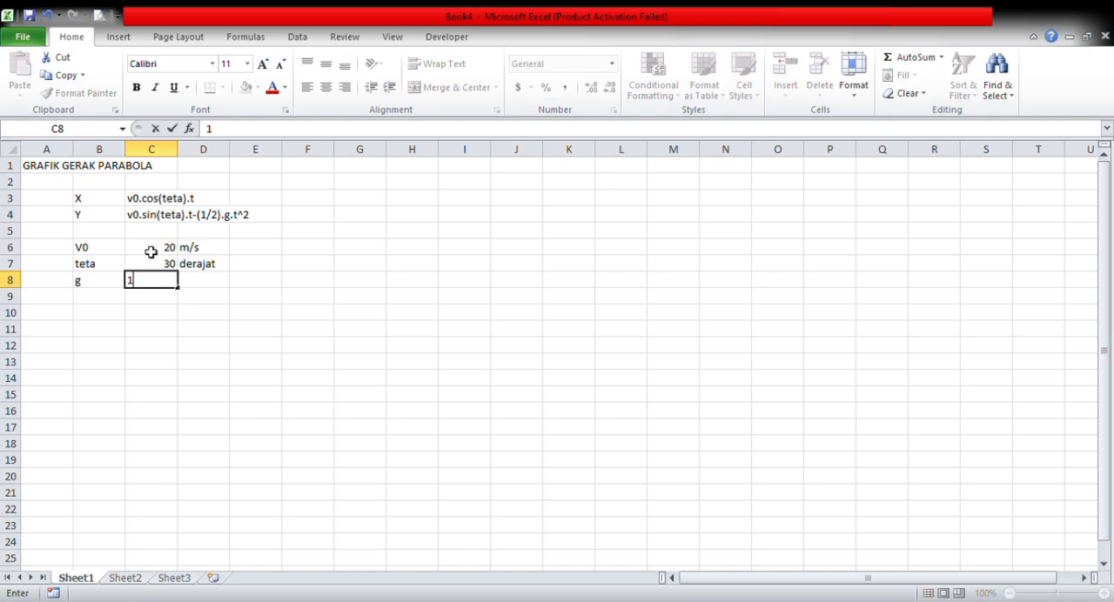
{"action": "type", "text": "0"}
{"action": "key", "text": "Right"}
{"action": "type", "text": "m/"}
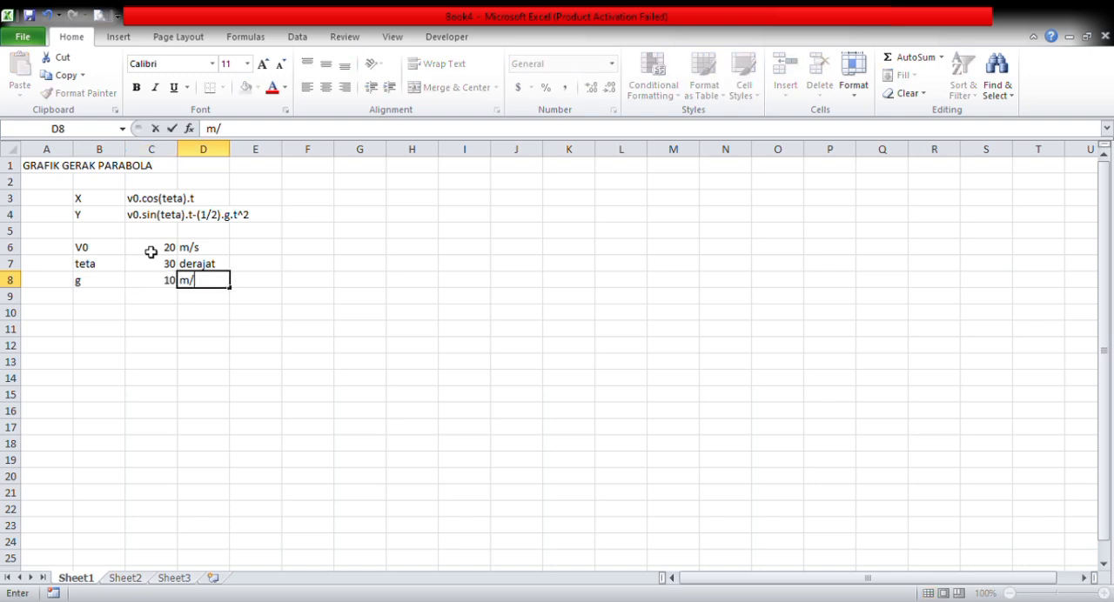
{"action": "type", "text": "s2"}
{"action": "key", "text": "Return"}
- Add a "t" header in B10 and fill B11:B31 with times from 0 to 2 in steps of 0.1
{"action": "key", "text": "Return"}
{"action": "key", "text": "Left"}
{"action": "key", "text": "Left"}
{"action": "type", "text": "t"}
{"action": "key", "text": "Return"}
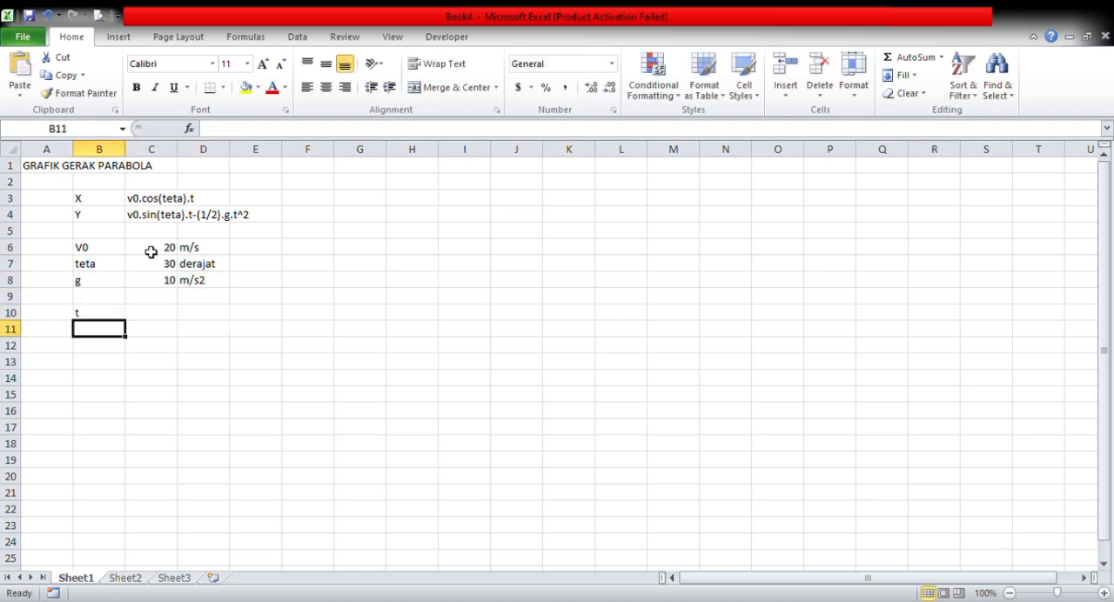
{"action": "type", "text": "0"}
{"action": "key", "text": "Return"}
{"action": "type", "text": "0.1"}
{"action": "left_click_drag", "start_coordinate": [99, 330], "coordinate": [117, 522]}
- Add the column headers "x" in C10 and "y" in D10 beside the t header
{"action": "left_click", "coordinate": [155, 214]}
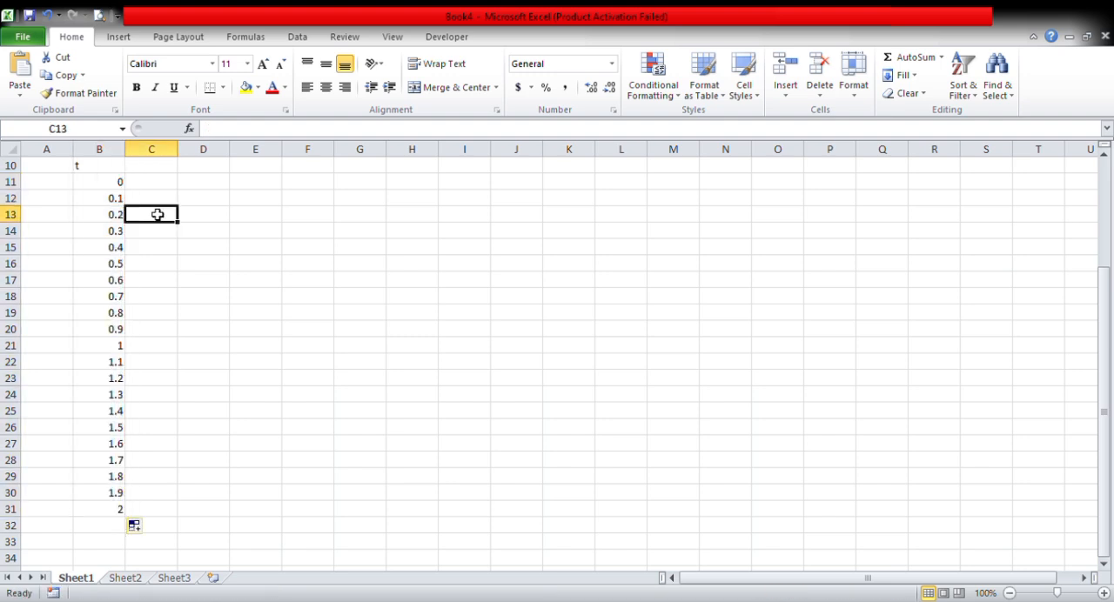
{"action": "scroll", "coordinate": [154, 219], "scroll_direction": "up", "scroll_amount": 1}
{"action": "left_click", "coordinate": [154, 219]}
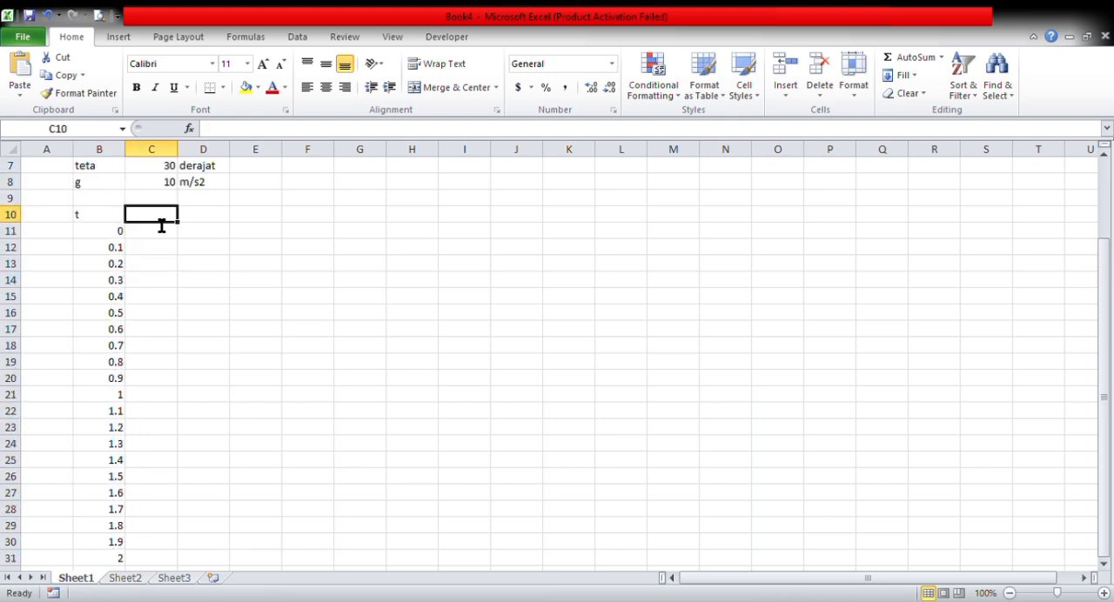
{"action": "type", "text": "x"}
{"action": "key", "text": "Return"}
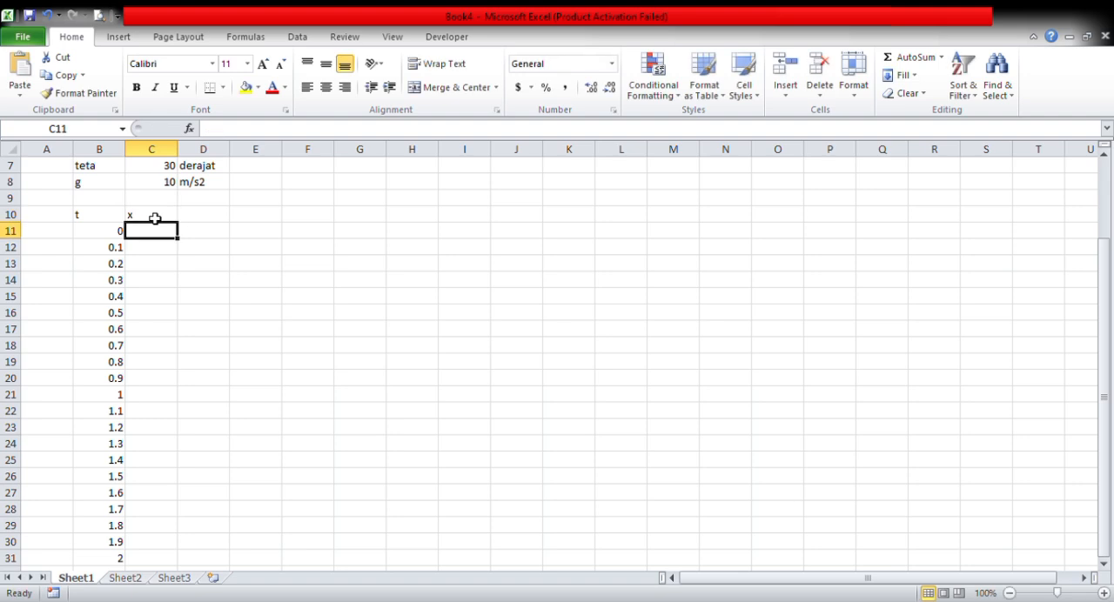
{"action": "key", "text": "Right"}
{"action": "key", "text": "Up"}
{"action": "type", "text": "y"}
{"action": "key", "text": "Return"}
- Enter the x-position formula =C6*COS(C7*2*3.14/360)*B11 in C11
{"action": "type", "text": "="}
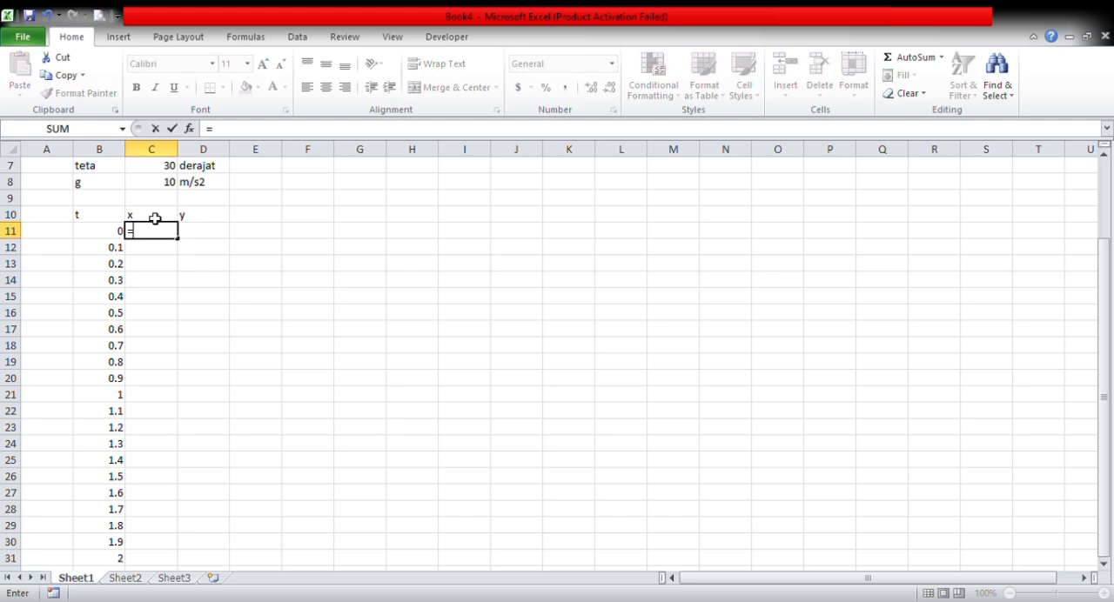
{"action": "scroll", "coordinate": [155, 219], "scroll_direction": "up", "scroll_amount": 2}
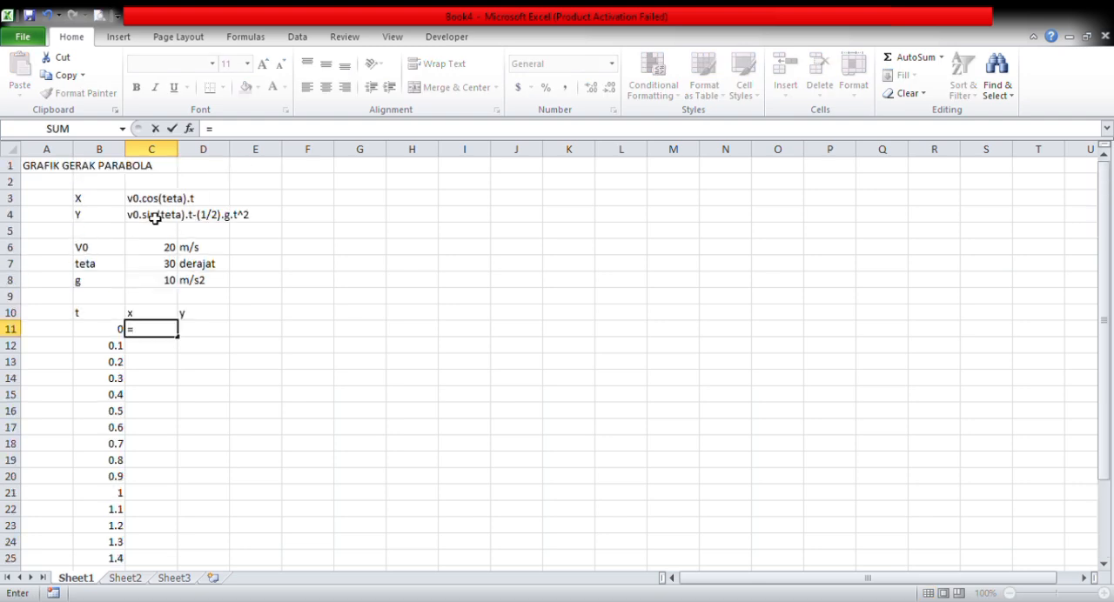
{"action": "left_click", "coordinate": [170, 253]}
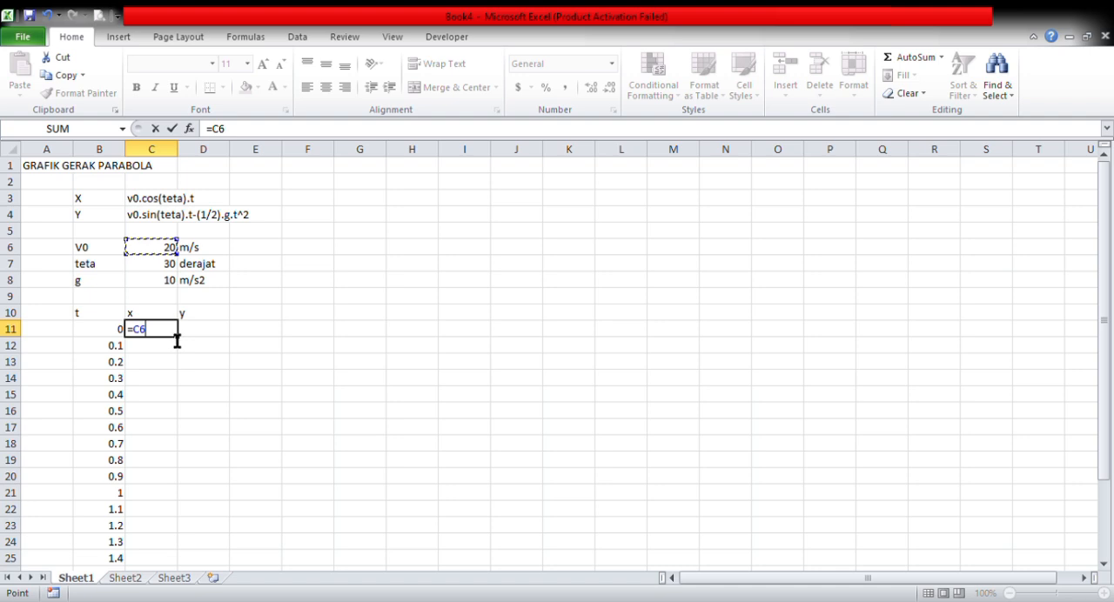
{"action": "type", "text": "*cos"}
{"action": "key", "text": "Tab"}
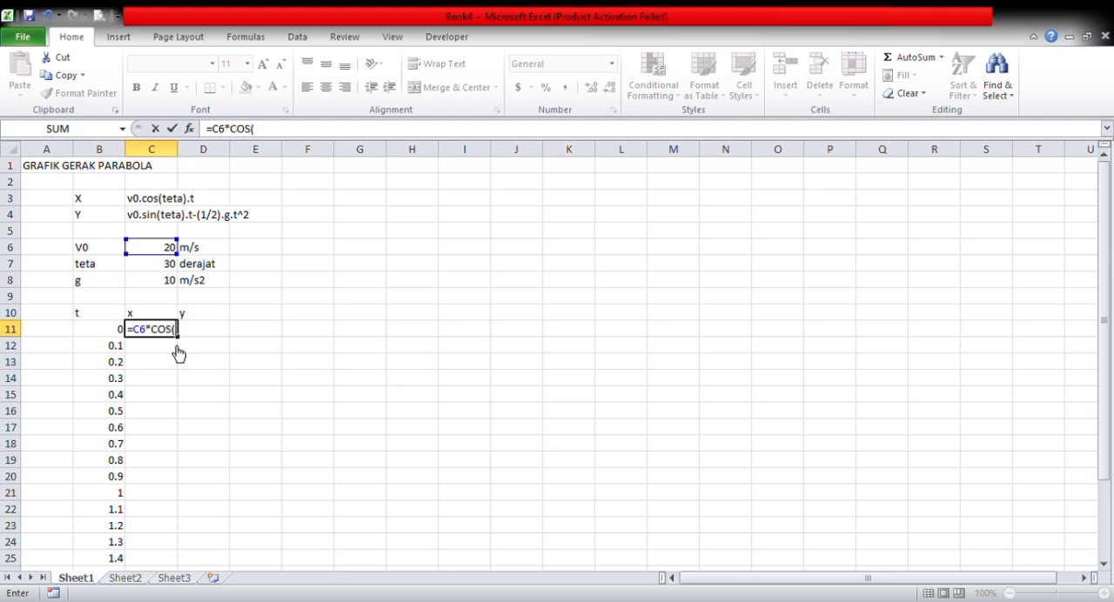
{"action": "left_click", "coordinate": [172, 270]}
{"action": "type", "text": "*2*"}
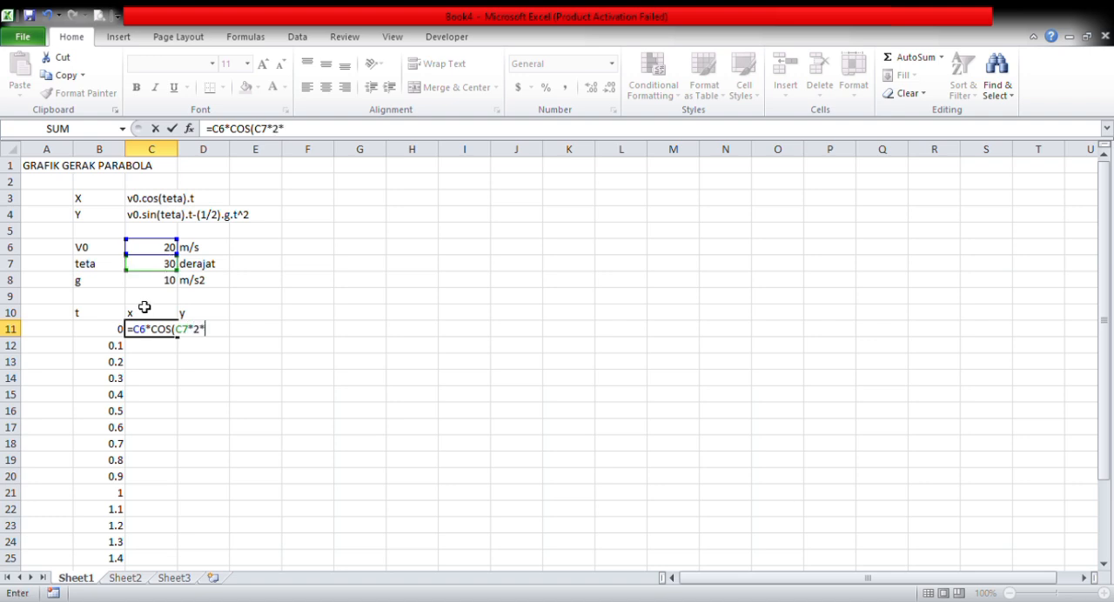
{"action": "type", "text": "3.14/360"}
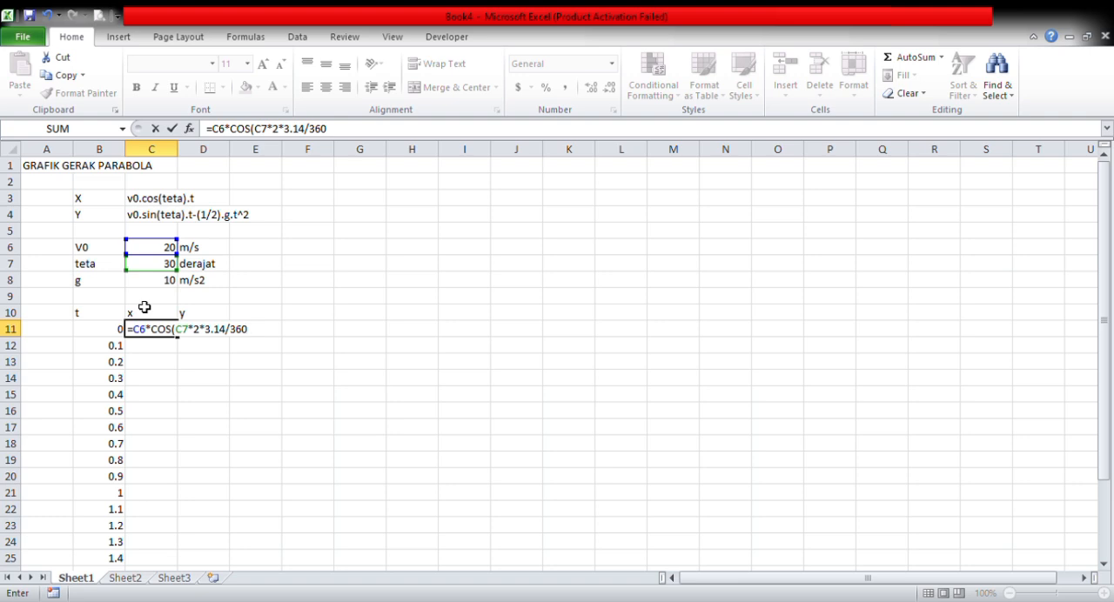
{"action": "type", "text": ")*"}
{"action": "left_click", "coordinate": [104, 337]}
{"action": "key", "text": "Return"}
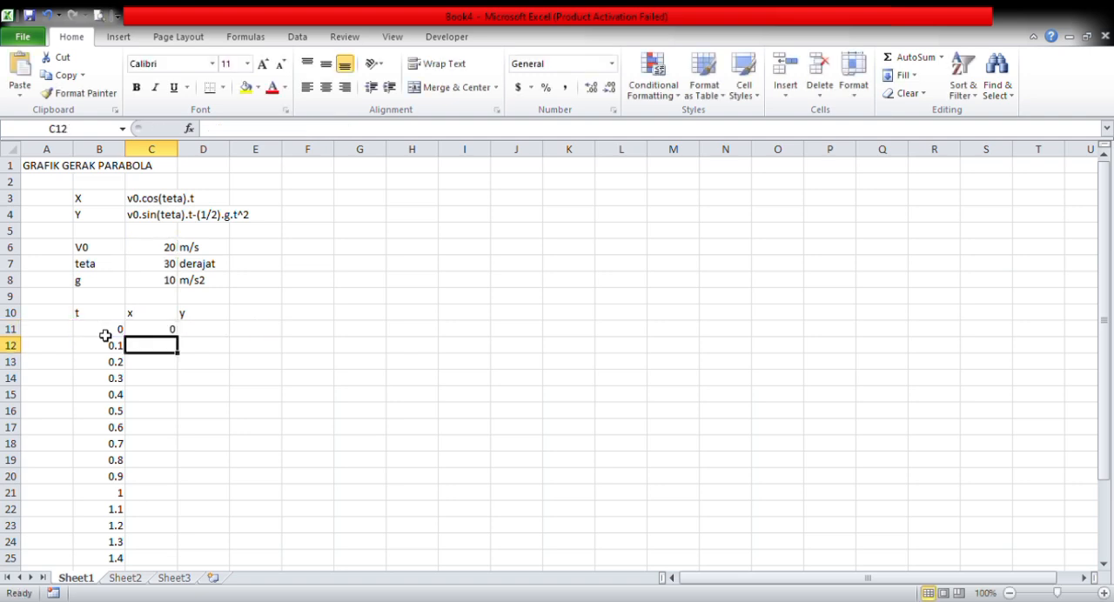
- Fill the x formula from C11 down to C31 and inspect the copied formula in C14
{"action": "left_click", "coordinate": [164, 332]}
{"action": "left_click_drag", "start_coordinate": [164, 332], "coordinate": [180, 557]}
{"action": "left_click", "coordinate": [210, 361]}
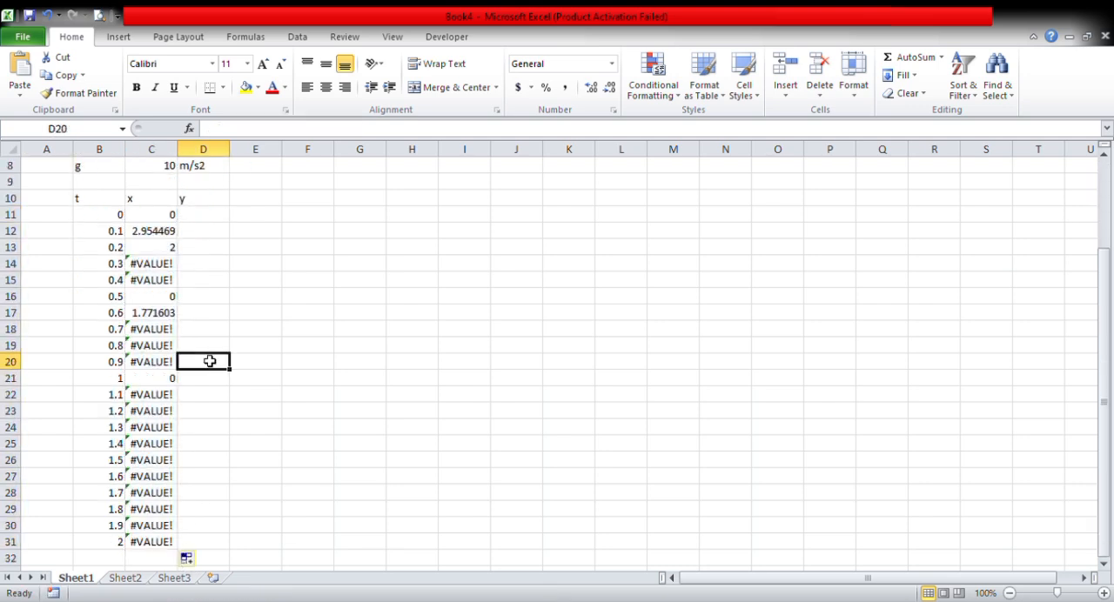
{"action": "left_click", "coordinate": [164, 251]}
{"action": "key", "text": "Down"}
{"action": "scroll", "coordinate": [170, 300], "scroll_direction": "up", "scroll_amount": 3}
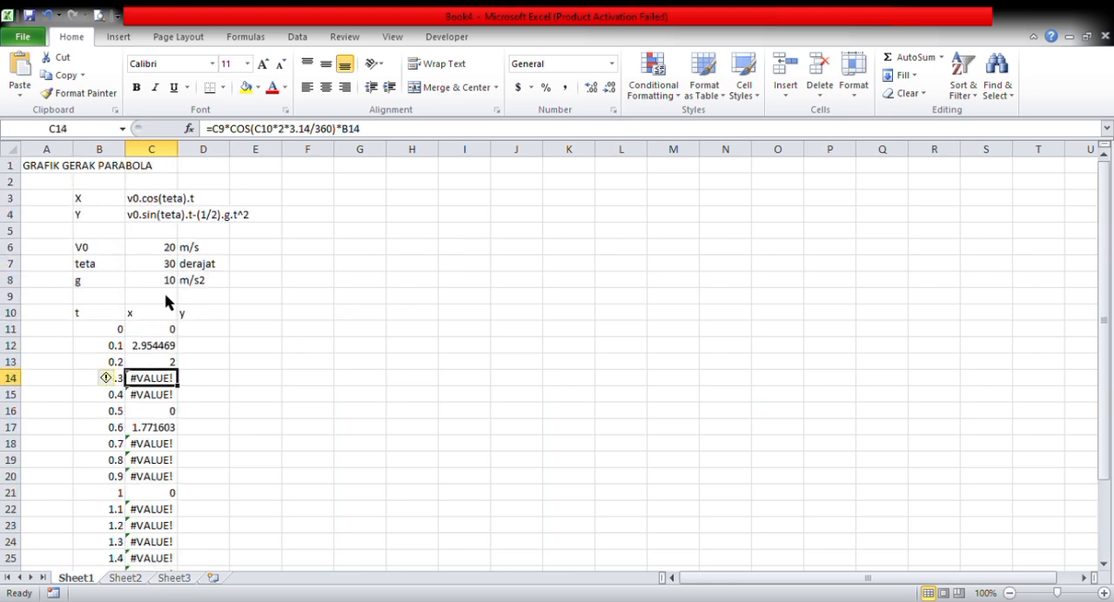
- Make the V0 and teta references in C11 absolute so the formula reads =$C$6*COS($C$7*2*3.14/360)*B11
{"action": "left_click", "coordinate": [175, 333]}
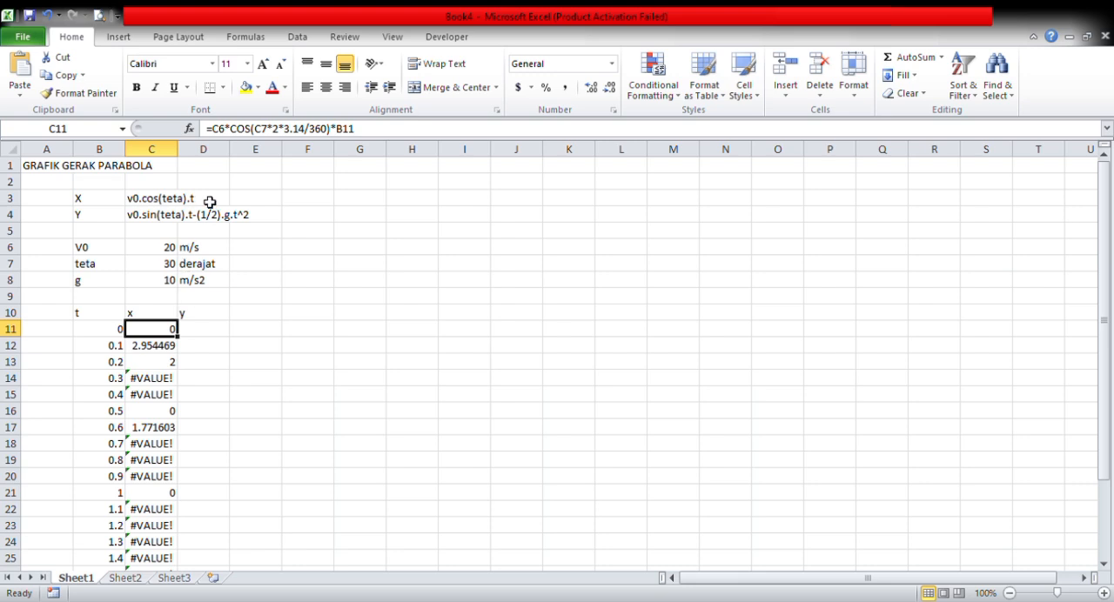
{"action": "left_click", "coordinate": [225, 130]}
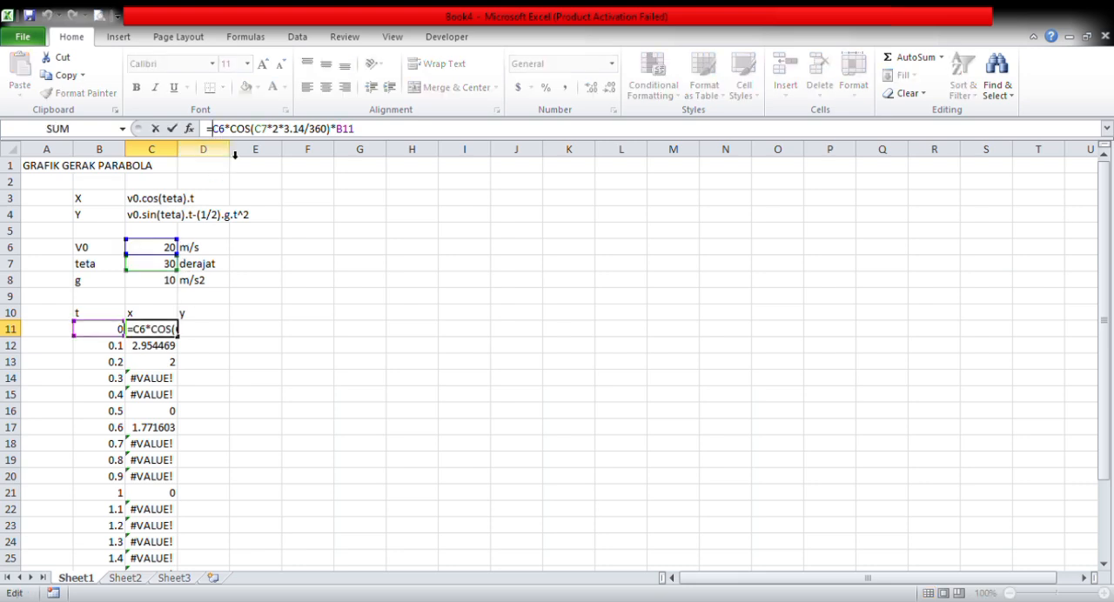
{"action": "type", "text": "$C"}
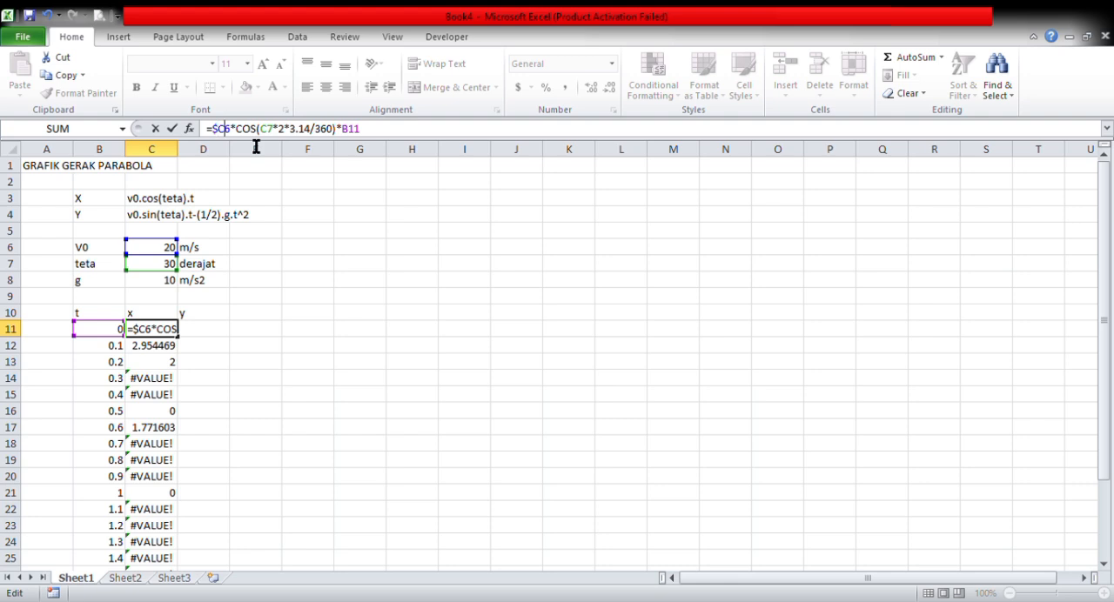
{"action": "type", "text": "$"}
{"action": "key", "text": "Right"}
{"action": "key", "text": "Right"}
{"action": "key", "text": "Right"}
{"action": "key", "text": "Right"}
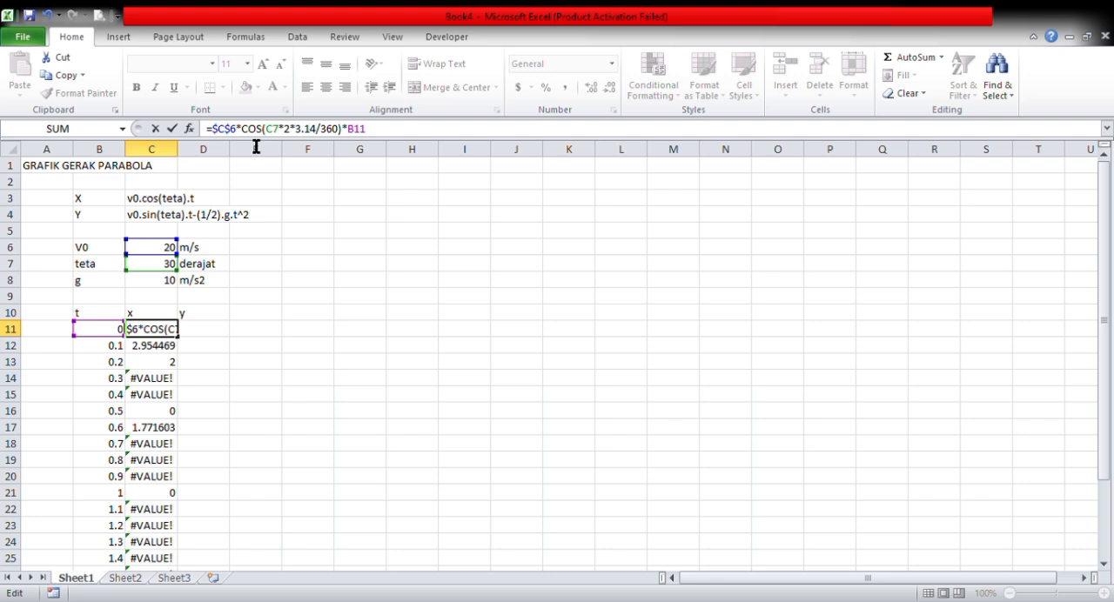
{"action": "type", "text": "$"}
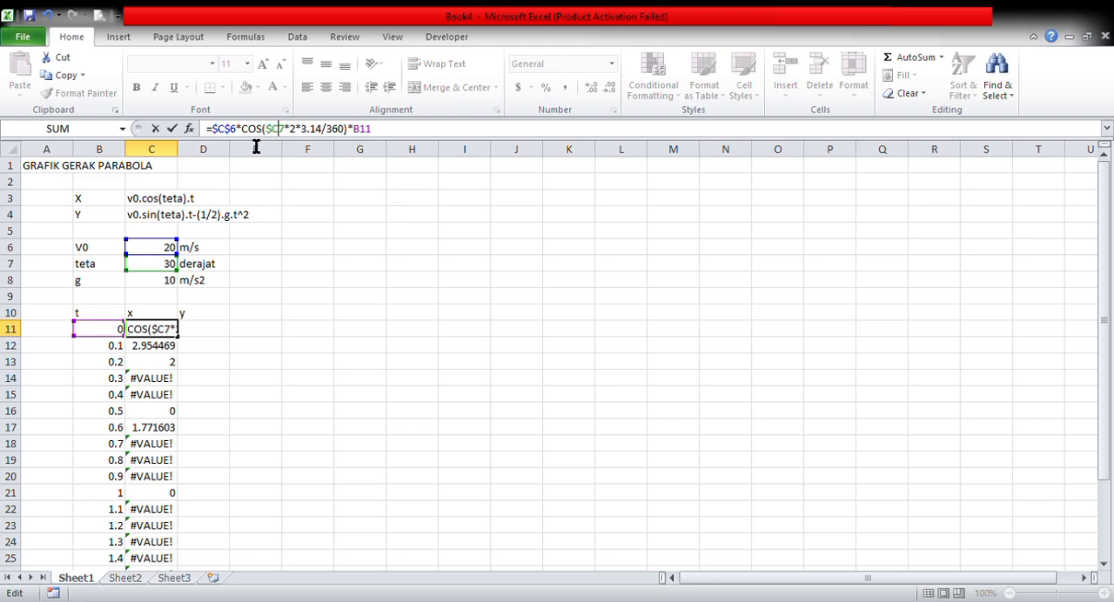
{"action": "key", "text": "Right"}
{"action": "type", "text": "$"}
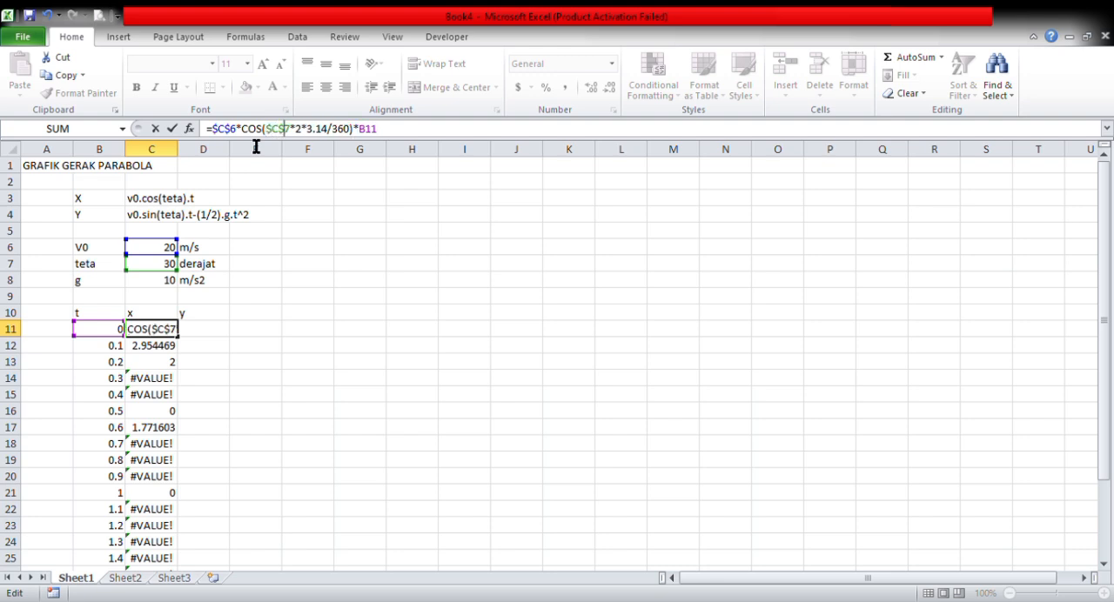
{"action": "key", "text": "Return"}
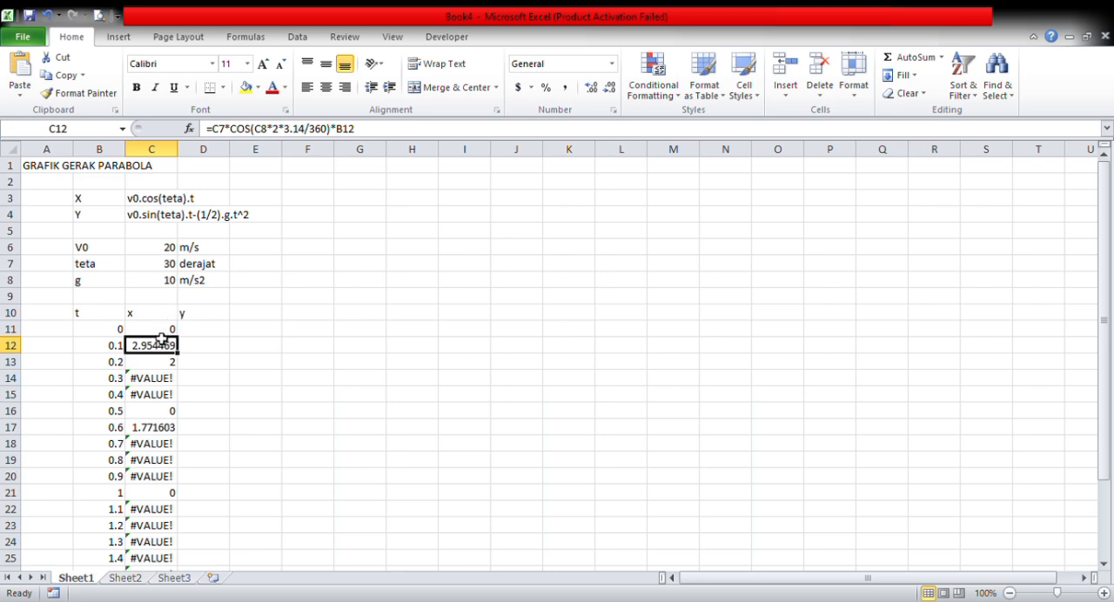
- Fill the corrected x formula from C11 down to C31 and format the values to two decimal places
{"action": "left_click_drag", "start_coordinate": [163, 331], "coordinate": [186, 550]}
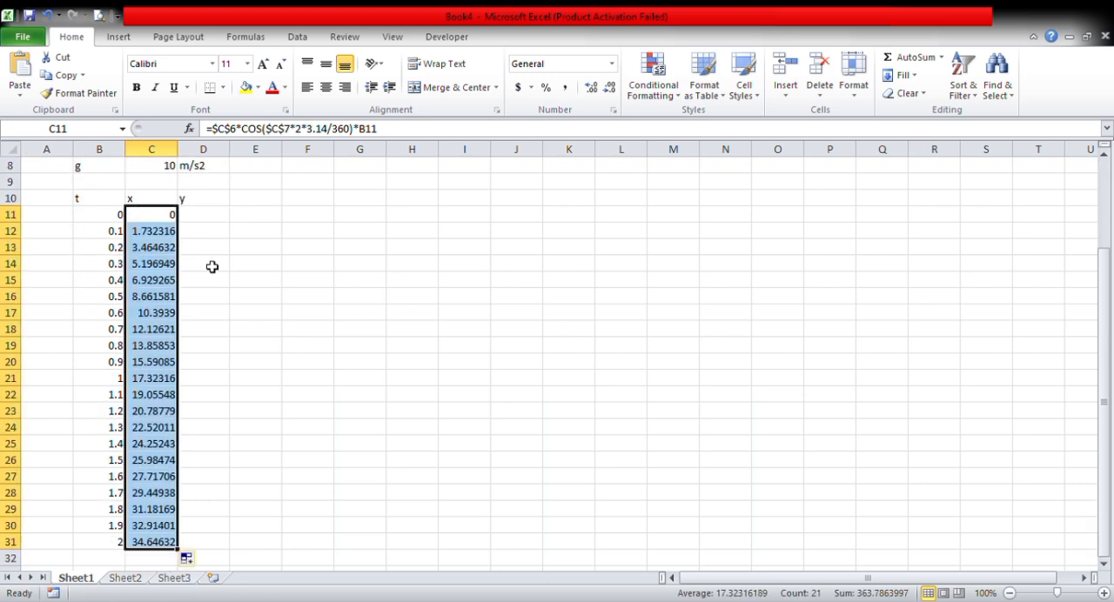
{"action": "left_click", "coordinate": [592, 88]}
{"action": "left_click", "coordinate": [591, 88]}
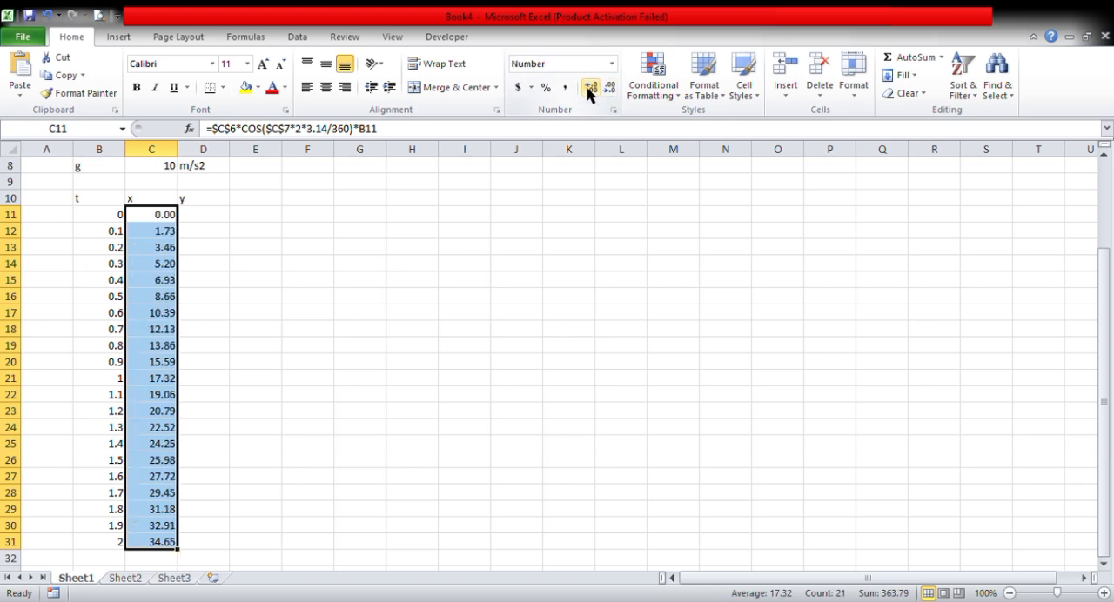
- Start the y-position formula in D11 with an absolute reference to V0, =$C$6
{"action": "left_click", "coordinate": [218, 220]}
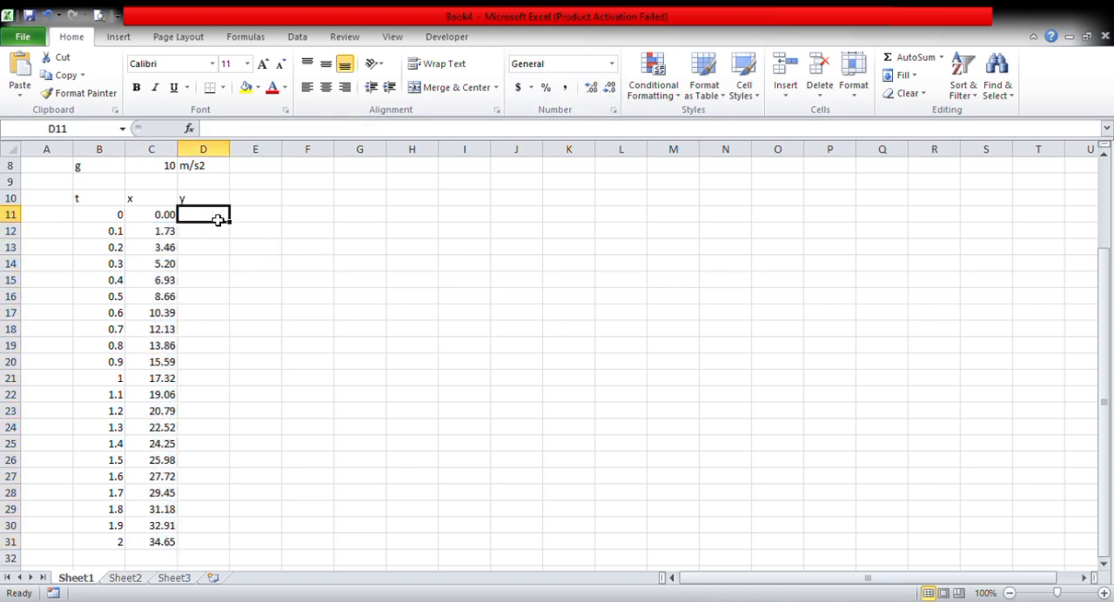
{"action": "type", "text": "="}
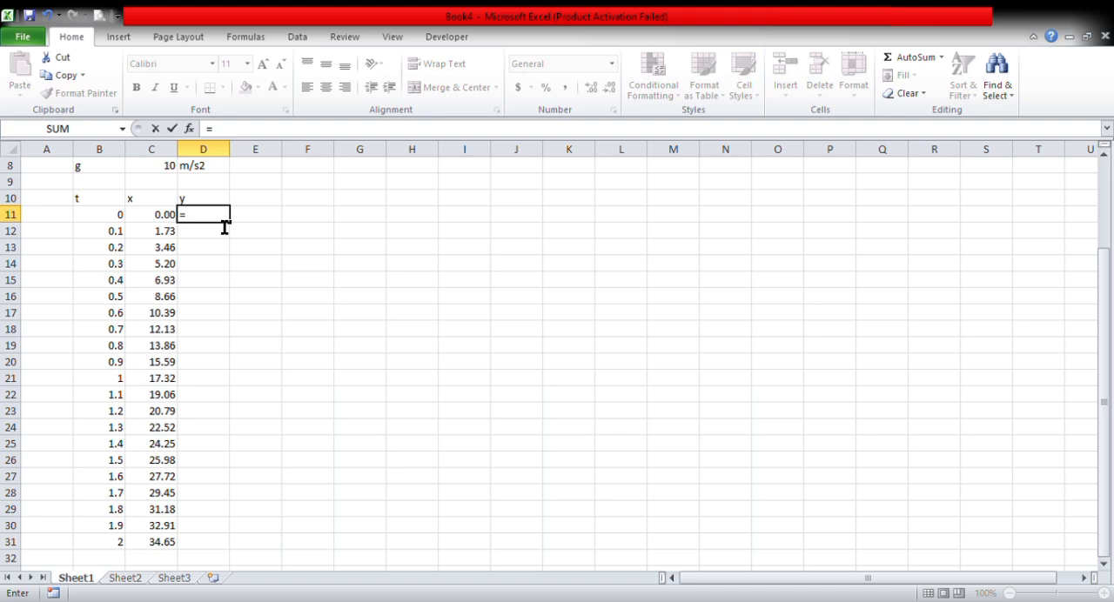
{"action": "scroll", "coordinate": [222, 224], "scroll_direction": "up", "scroll_amount": 3}
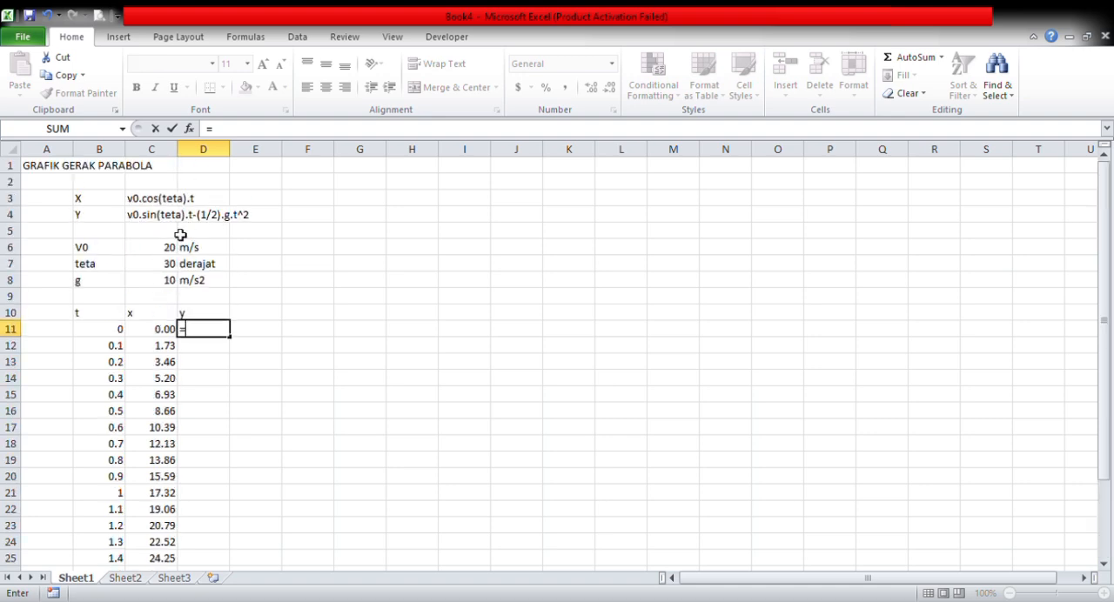
{"action": "left_click", "coordinate": [168, 251]}
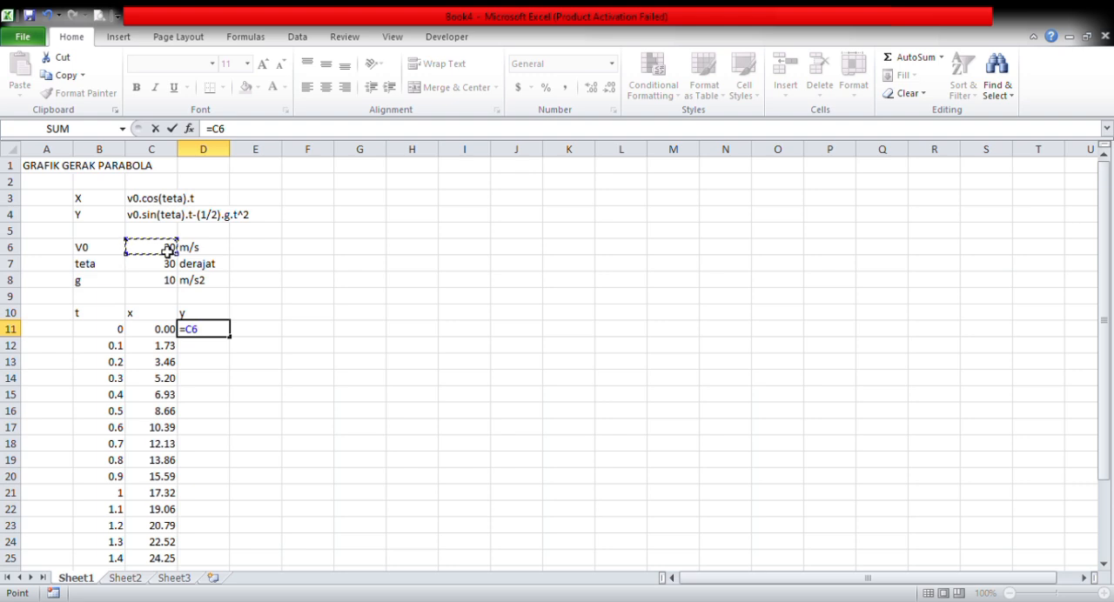
{"action": "left_click", "coordinate": [226, 138]}
{"action": "type", "text": "$C$"}
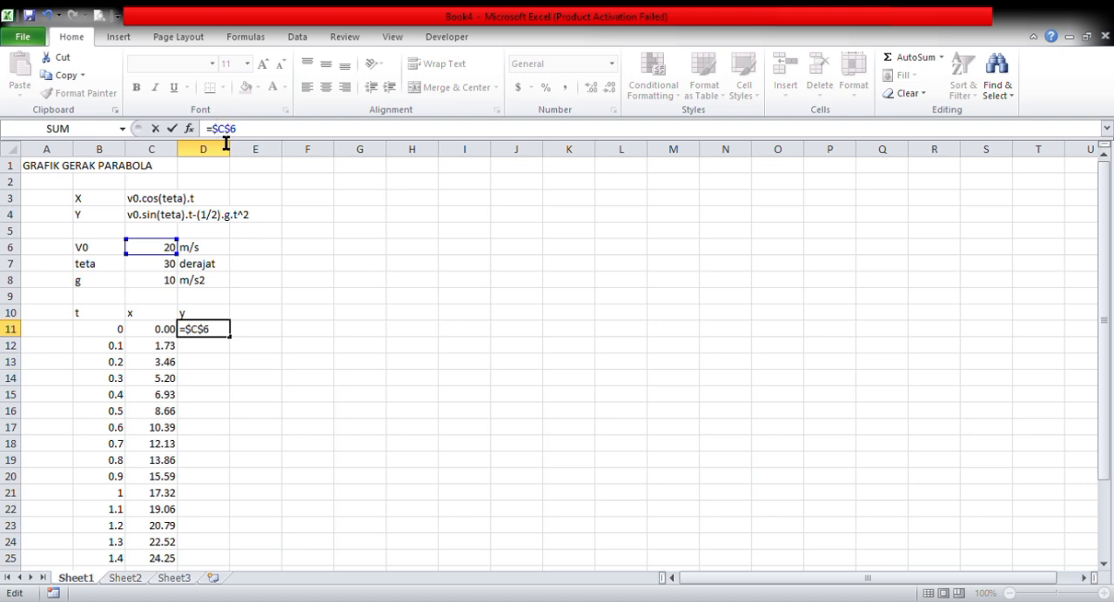
- Multiply V0 in the D11 formula by the sine of teta, adding *SIN($C$7 with an absolute reference
{"action": "type", "text": "*sin"}
{"action": "key", "text": "Tab"}
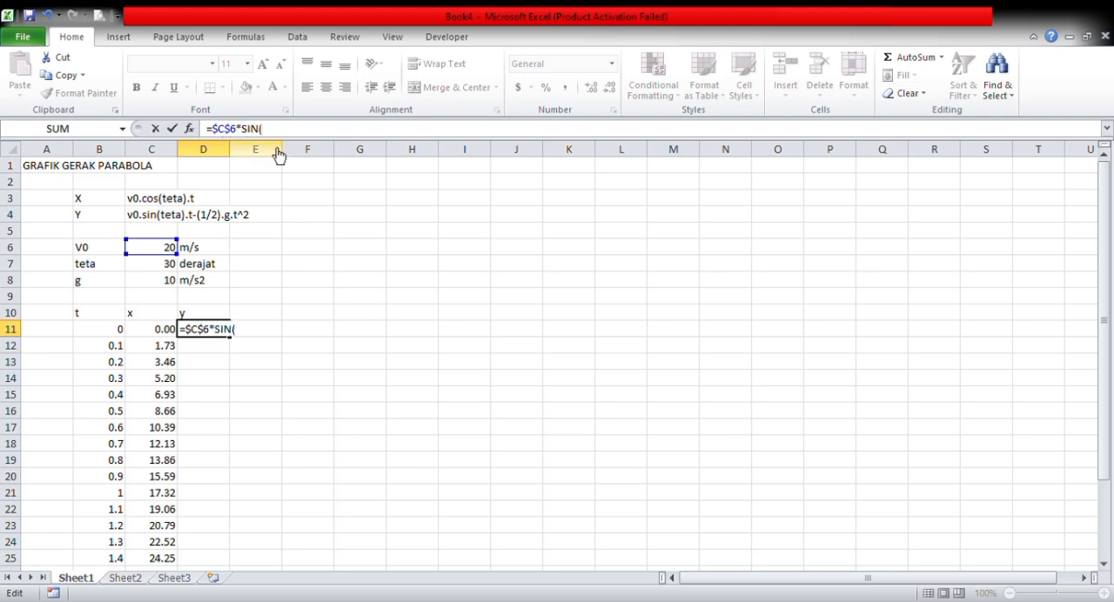
{"action": "left_click", "coordinate": [153, 269]}
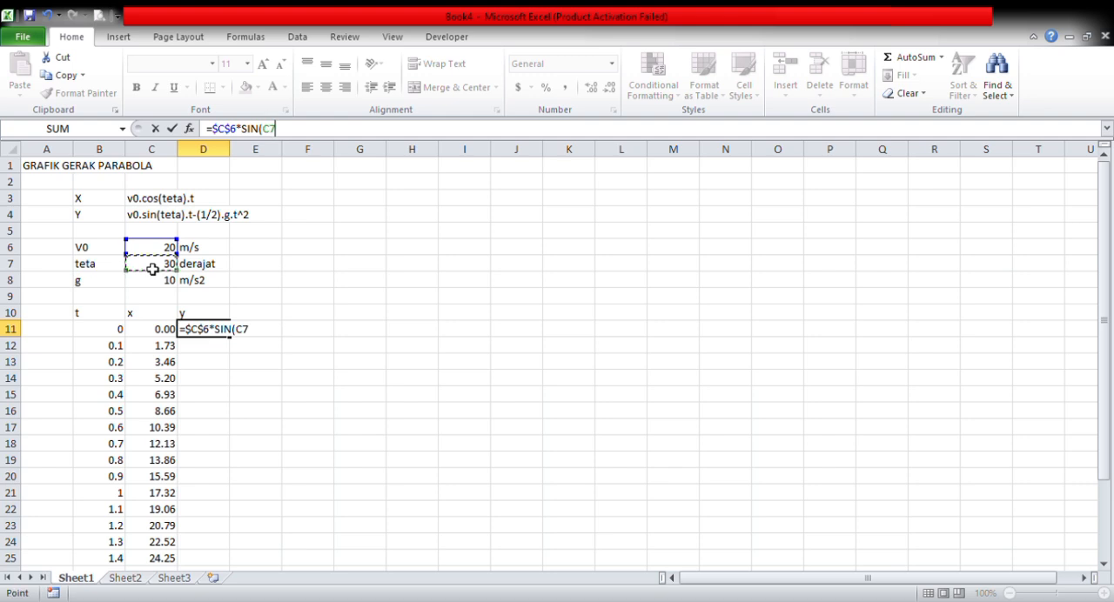
{"action": "left_click", "coordinate": [272, 131]}
{"action": "type", "text": "$"}
{"action": "key", "text": "Right"}
{"action": "type", "text": "$7"}
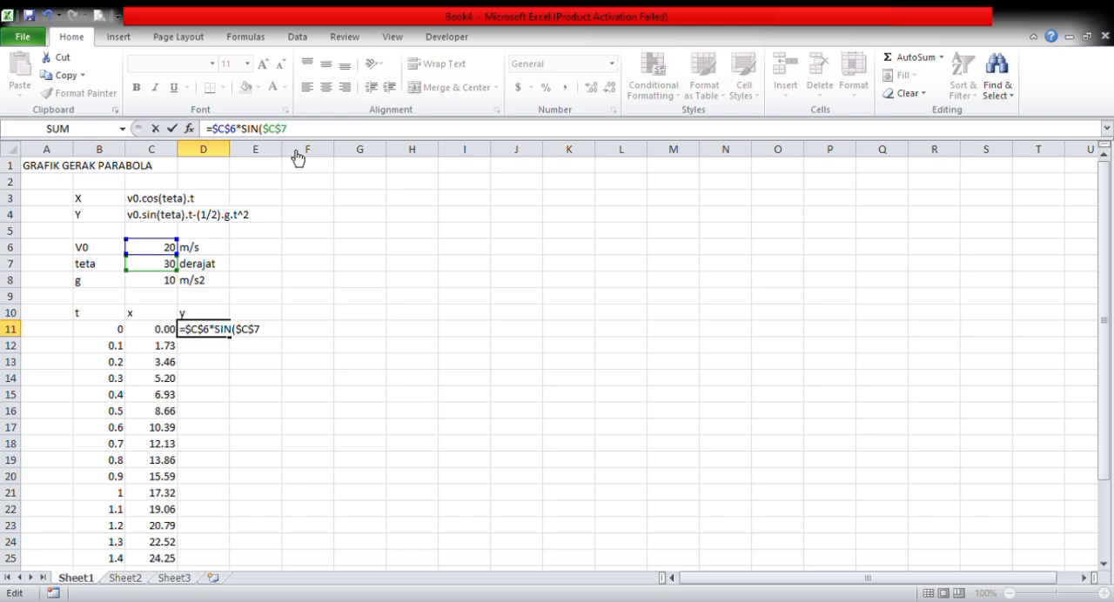
{"action": "type", "text": "*2*3.14/"}
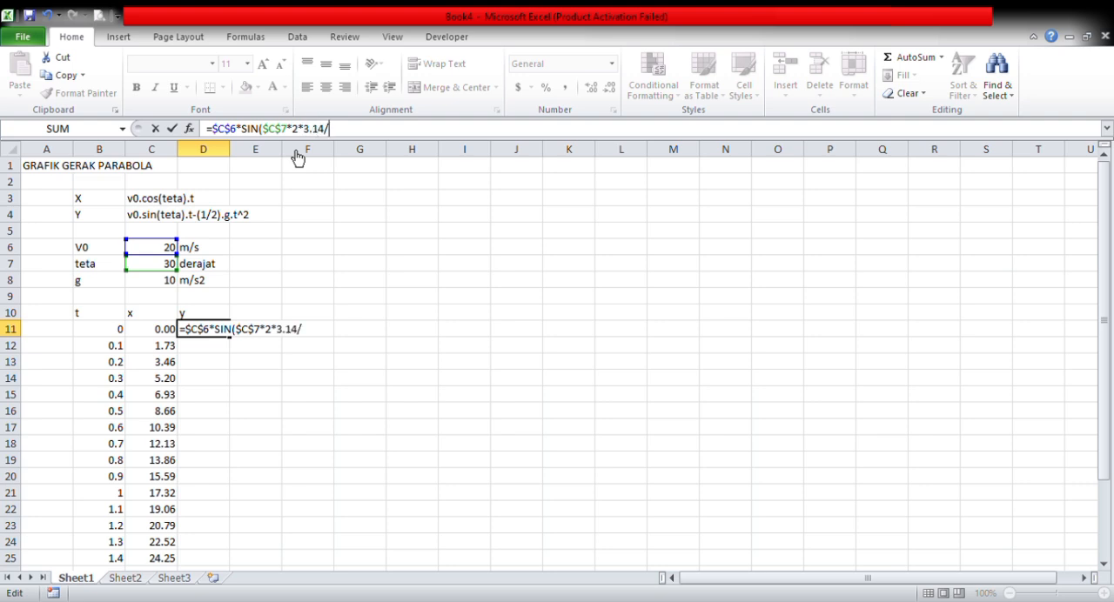
{"action": "type", "text": "360)*"}
- Convert teta to radians in the D11 formula and multiply by time, adding *2*3.14/360)*B11
{"action": "left_click", "coordinate": [108, 332]}
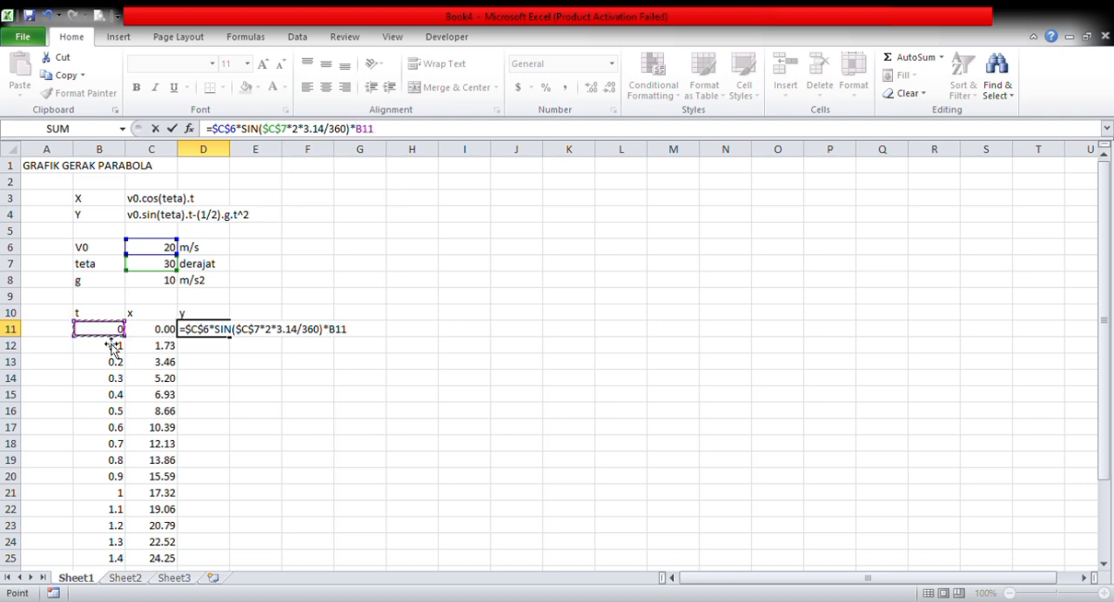
- Append the gravity part -(0.5)*$C$8 to the D11 formula, with an absolute reference to g
{"action": "type", "text": "-"}
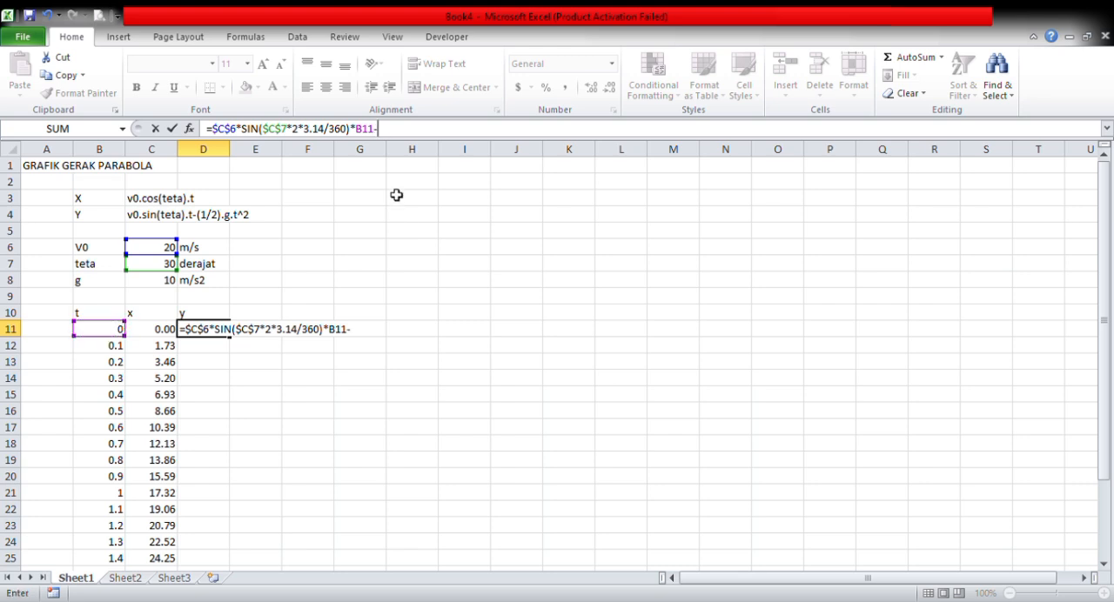
{"action": "type", "text": "(0.5)*"}
{"action": "left_click", "coordinate": [155, 283]}
{"action": "left_click", "coordinate": [417, 129]}
{"action": "type", "text": "$C$8"}
{"action": "key", "text": "End"}
- Complete the D11 formula with the squared time factor *(B11^2) and enter it
{"action": "type", "text": "*"}
{"action": "type", "text": "("}
{"action": "left_click", "coordinate": [114, 331]}
{"action": "type", "text": "^2"}
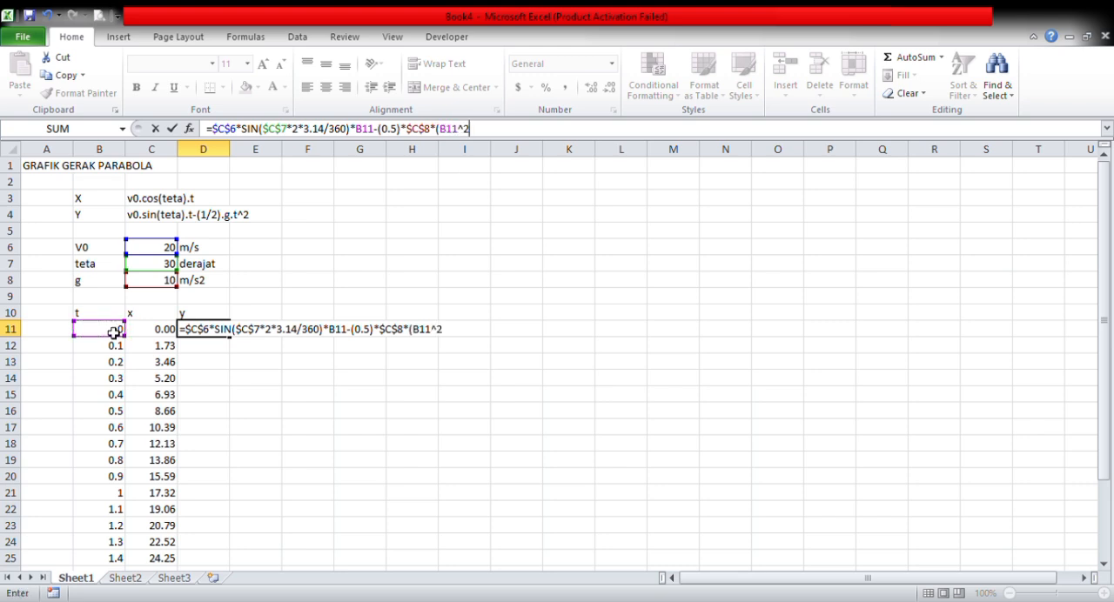
{"action": "type", "text": ")"}
{"action": "key", "text": "Return"}
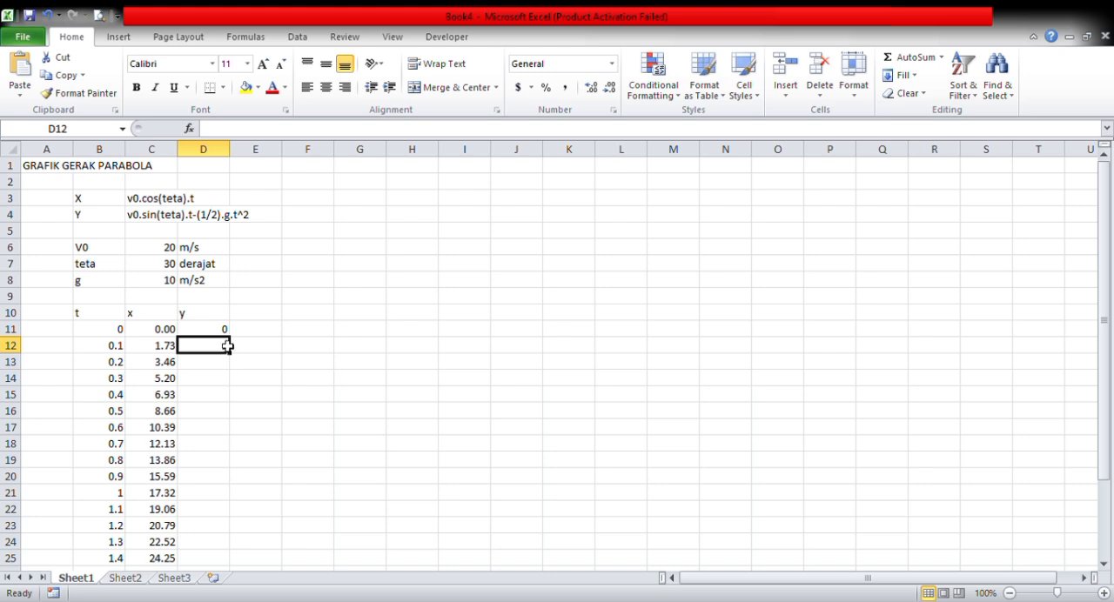
- Fill the y formula from D11 down to D31 and format the values to two decimal places
{"action": "left_click", "coordinate": [220, 334]}
{"action": "left_click_drag", "start_coordinate": [231, 337], "coordinate": [218, 547]}
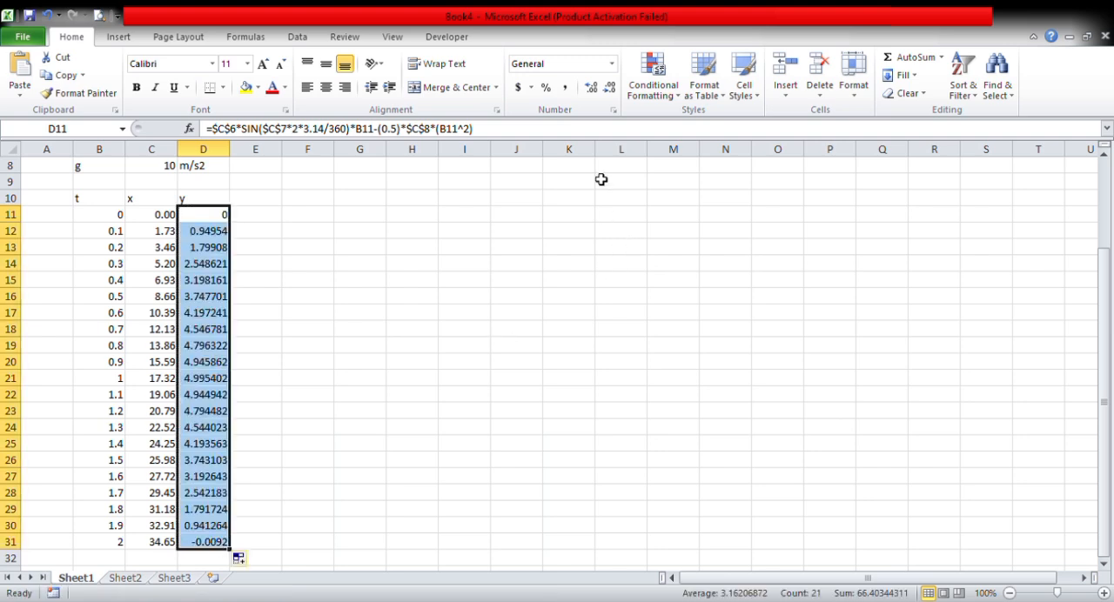
{"action": "left_click", "coordinate": [593, 90]}
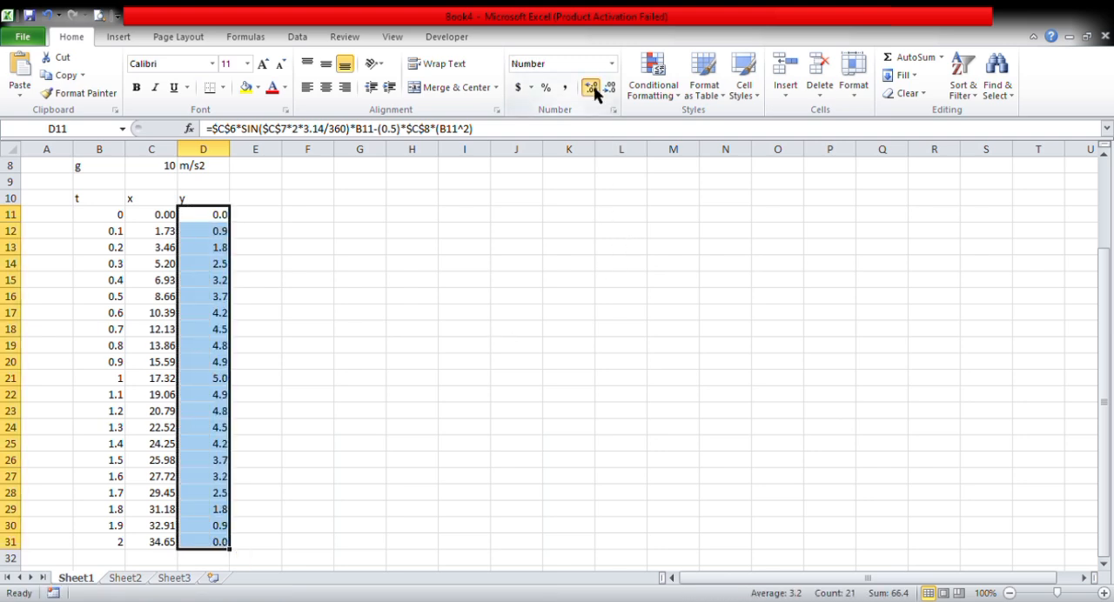
{"action": "left_click", "coordinate": [592, 90]}
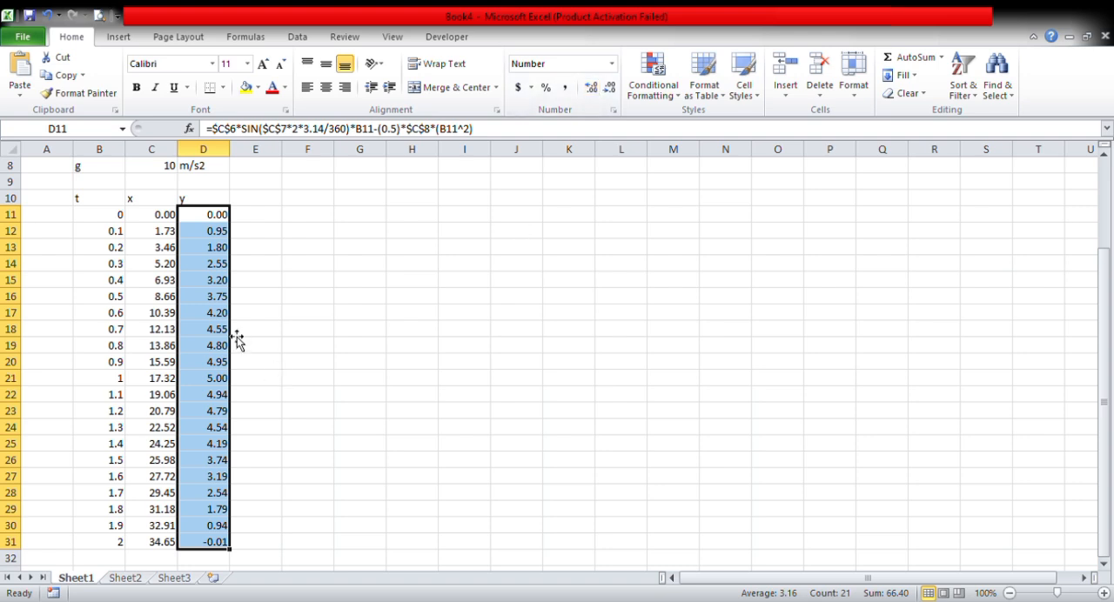
{"action": "left_click", "coordinate": [292, 300]}
- Insert a scatter chart with smooth lines and markers from the x and y columns, C10:D31
{"action": "left_click_drag", "start_coordinate": [156, 206], "coordinate": [216, 544]}
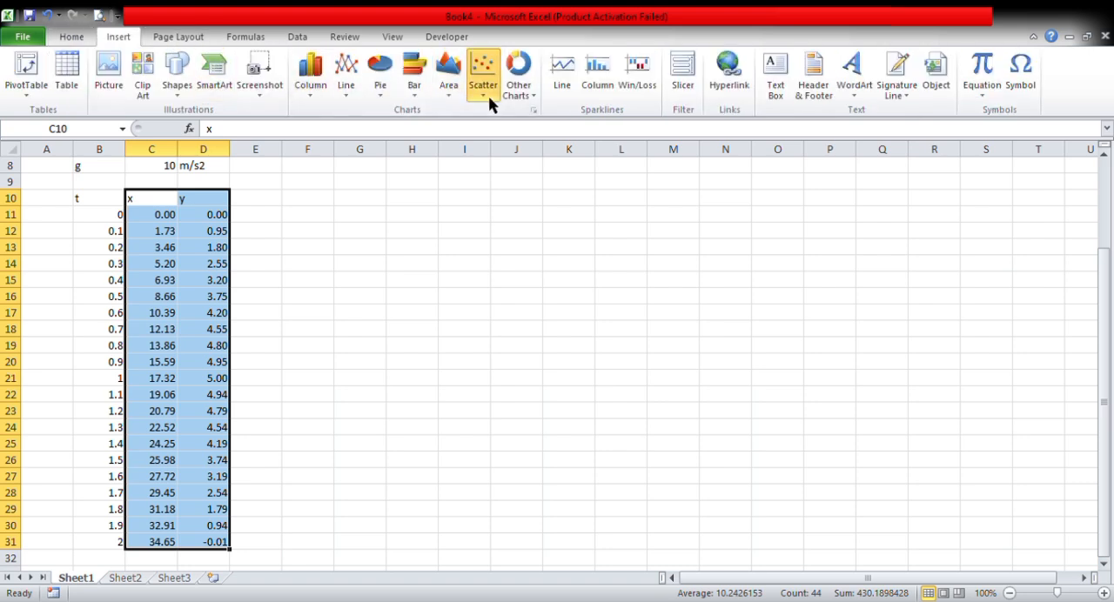
{"action": "left_click", "coordinate": [489, 96]}
{"action": "left_click", "coordinate": [545, 148]}
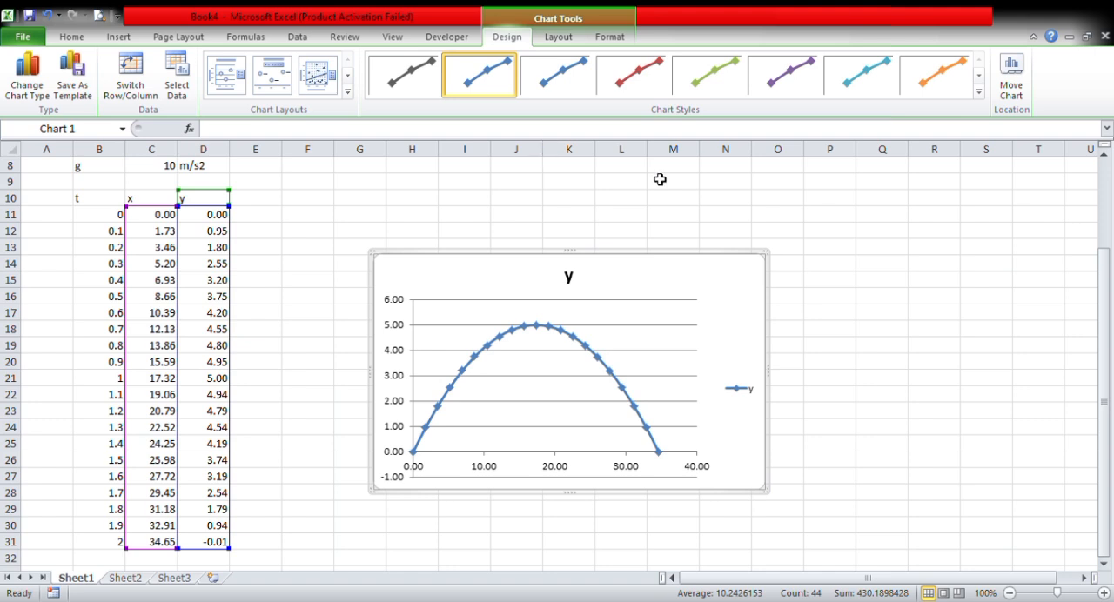
- Title the chart "Gerak Parabola" and move it up closer to the data table
{"action": "left_click", "coordinate": [579, 285]}
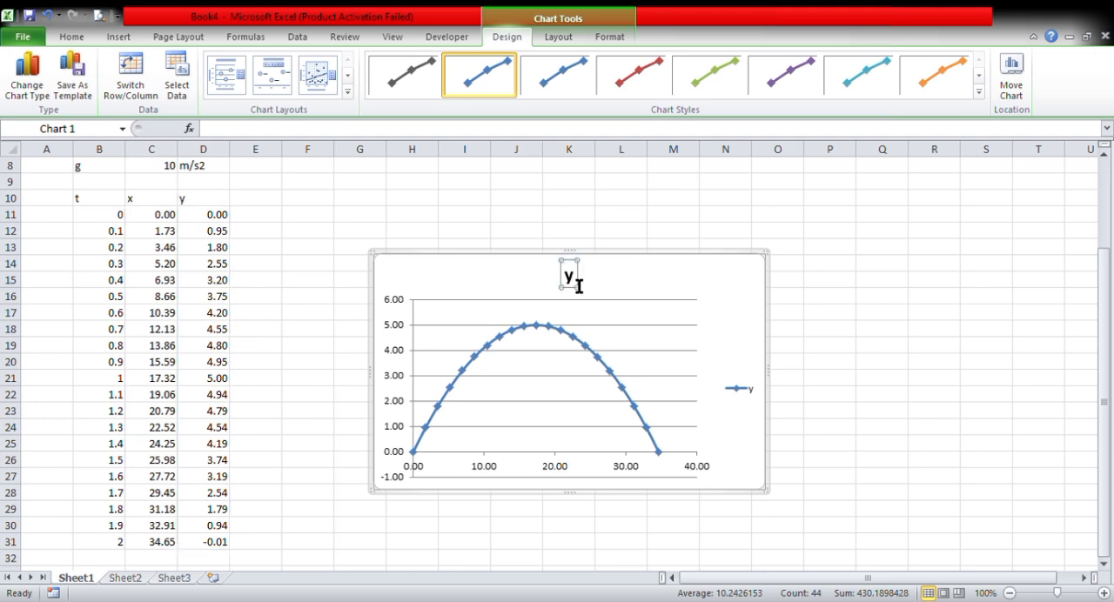
{"action": "left_click", "coordinate": [580, 289]}
{"action": "key", "text": "Delete"}
{"action": "type", "text": "g"}
{"action": "key", "text": "BackSpace"}
{"action": "type", "text": "Geral"}
{"action": "key", "text": "BackSpace"}
{"action": "type", "text": "k P"}
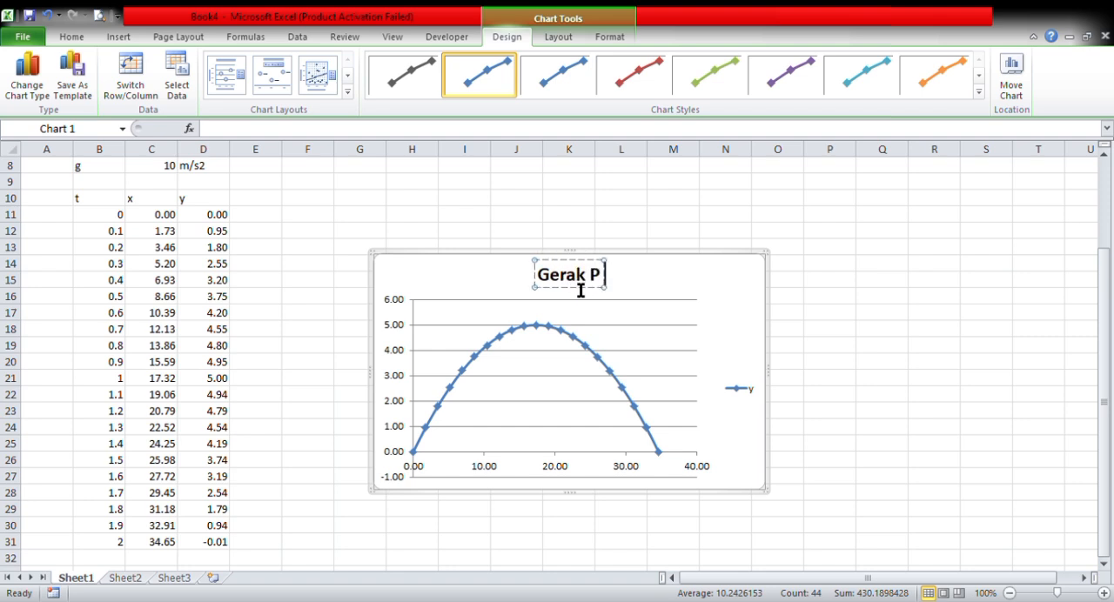
{"action": "type", "text": "arabola"}
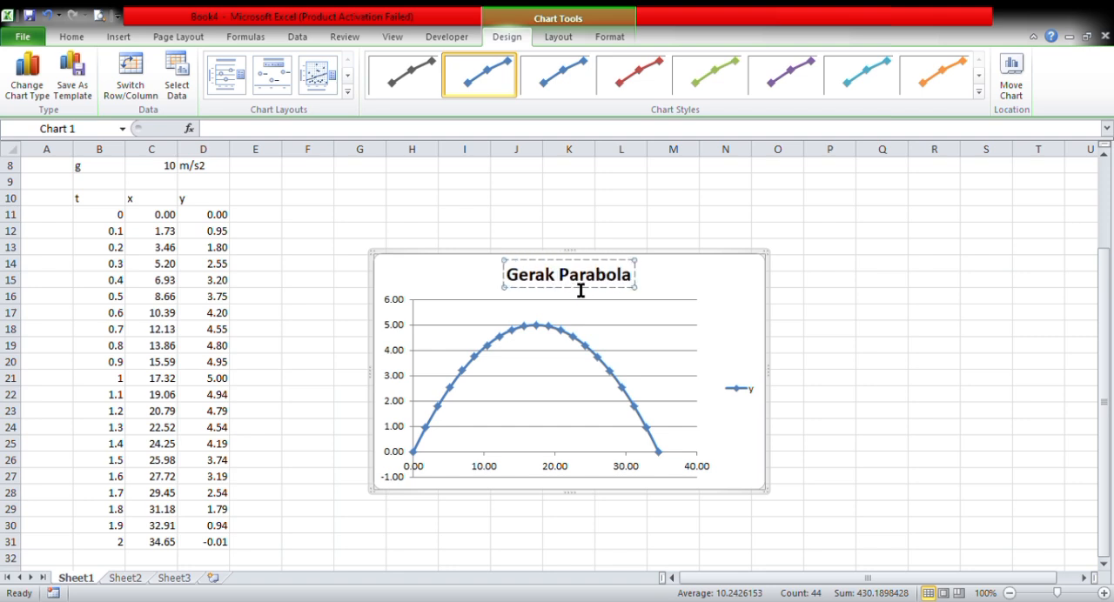
{"action": "left_click_drag", "start_coordinate": [723, 280], "coordinate": [633, 215]}
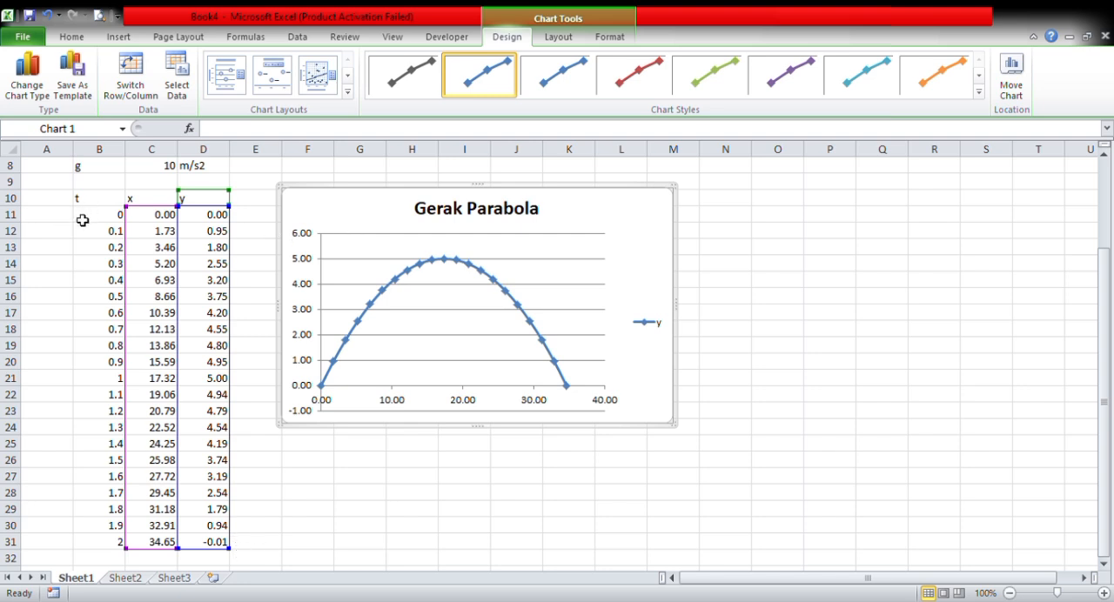
- Insert a second scatter chart with smooth lines and markers from the t and y columns, B10:B31 and D10:D31
{"action": "left_click_drag", "start_coordinate": [82, 199], "coordinate": [117, 545]}
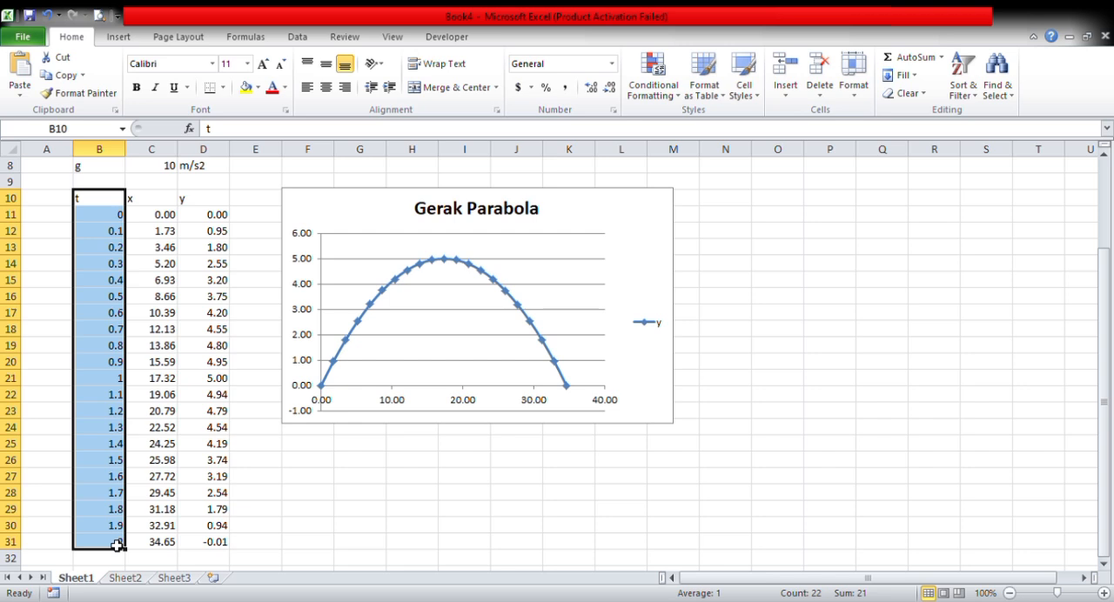
{"action": "left_click", "coordinate": [202, 548], "text": "ctrl"}
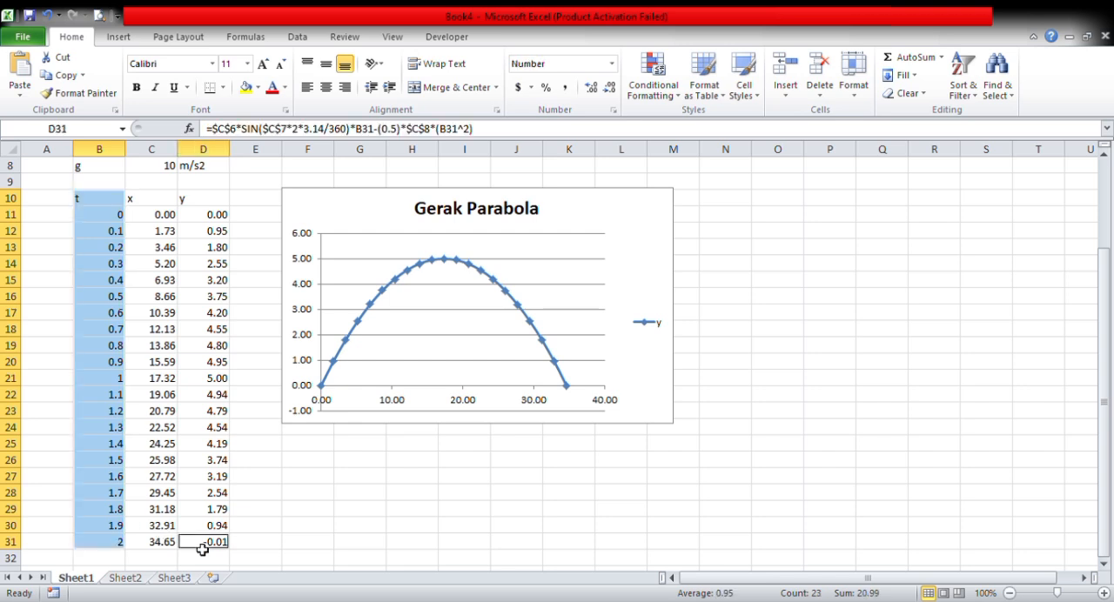
{"action": "key", "text": "shift+Up"}
{"action": "key", "text": "shift+Up"}
{"action": "key", "text": "shift+Up"}
{"action": "key", "text": "shift+Up"}
{"action": "key", "text": "shift+Up"}
{"action": "key", "text": "shift+Up"}
{"action": "key", "text": "shift+Up"}
{"action": "key", "text": "shift+Up"}
{"action": "key", "text": "shift+Up"}
{"action": "key", "text": "shift+Up"}
{"action": "key", "text": "shift+Up"}
{"action": "key", "text": "shift+Up"}
{"action": "key", "text": "shift+Up"}
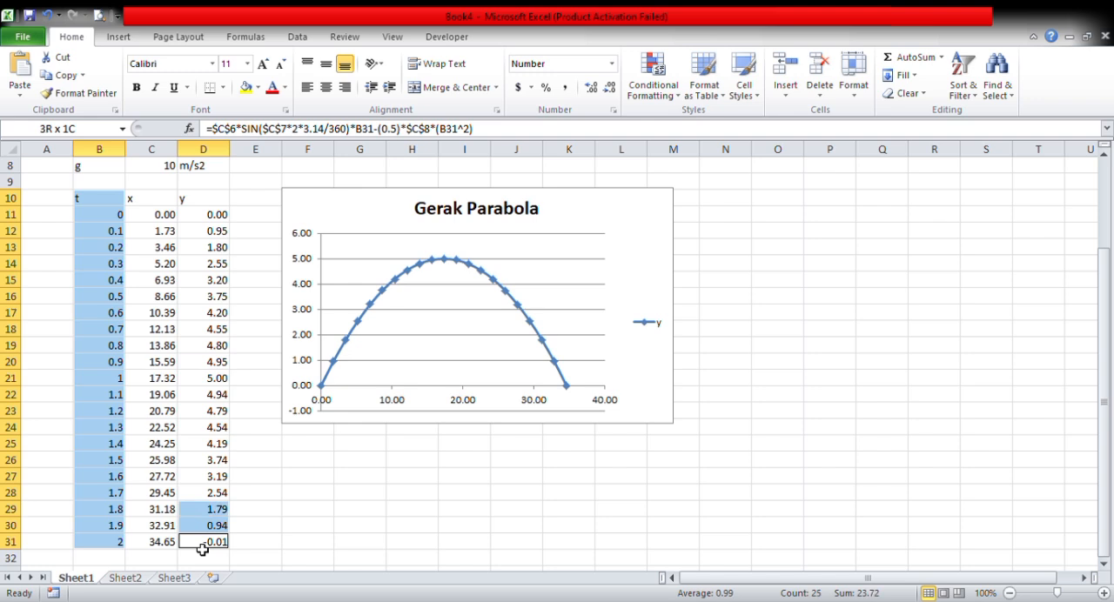
{"action": "key", "text": "shift+Up"}
{"action": "key", "text": "shift+Up"}
{"action": "key", "text": "shift+Up"}
{"action": "key", "text": "shift+Up"}
{"action": "key", "text": "shift+Up"}
{"action": "key", "text": "shift+Up"}
{"action": "key", "text": "shift+Up"}
{"action": "key", "text": "shift+Up"}
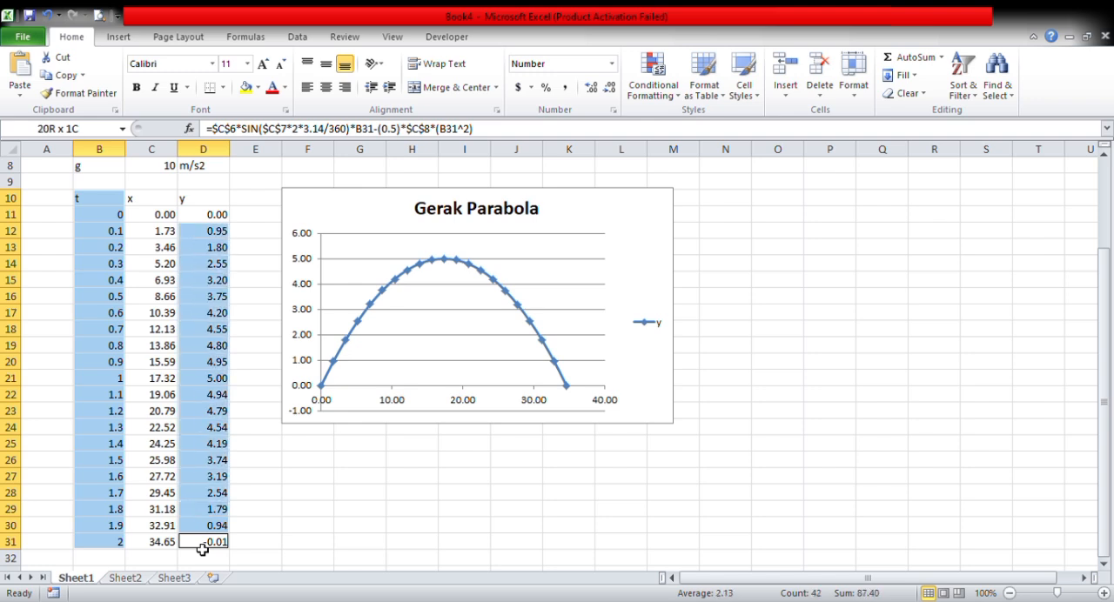
{"action": "left_click", "coordinate": [124, 39]}
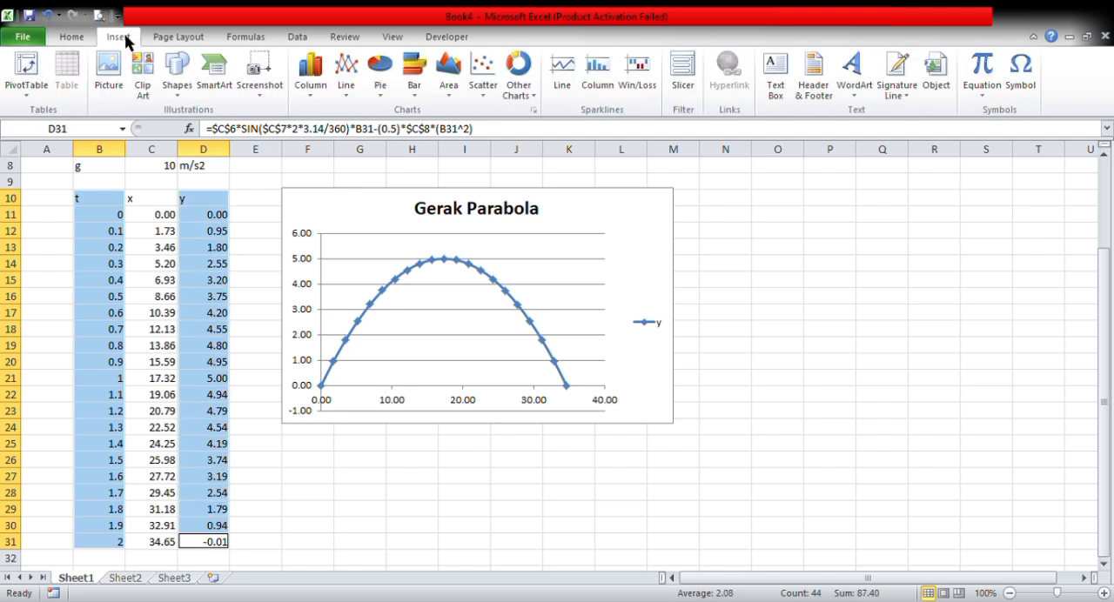
{"action": "left_click", "coordinate": [486, 91]}
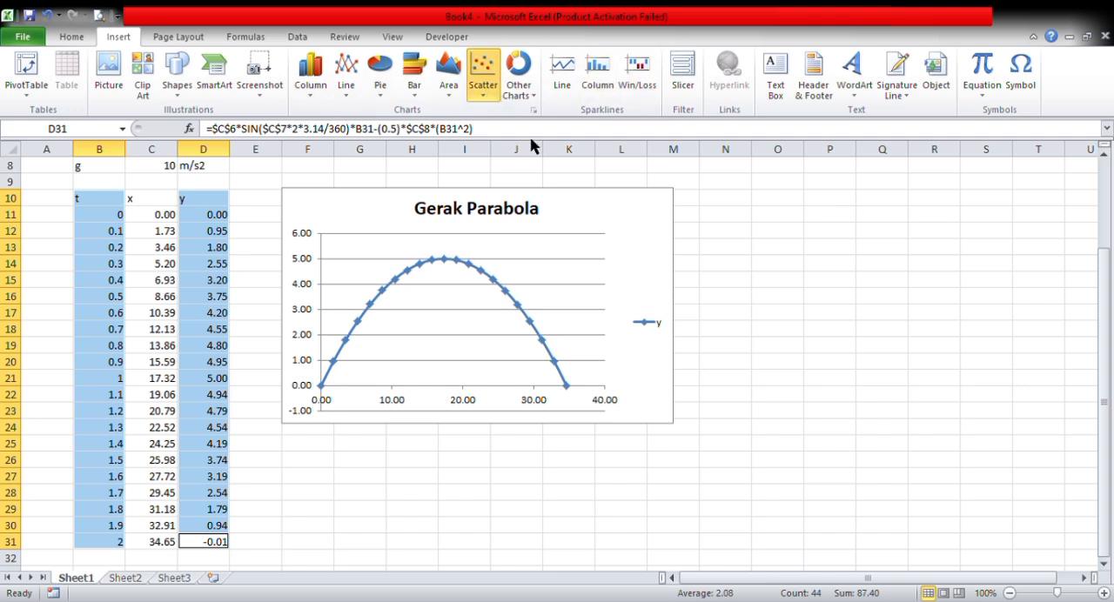
{"action": "left_click", "coordinate": [535, 148]}
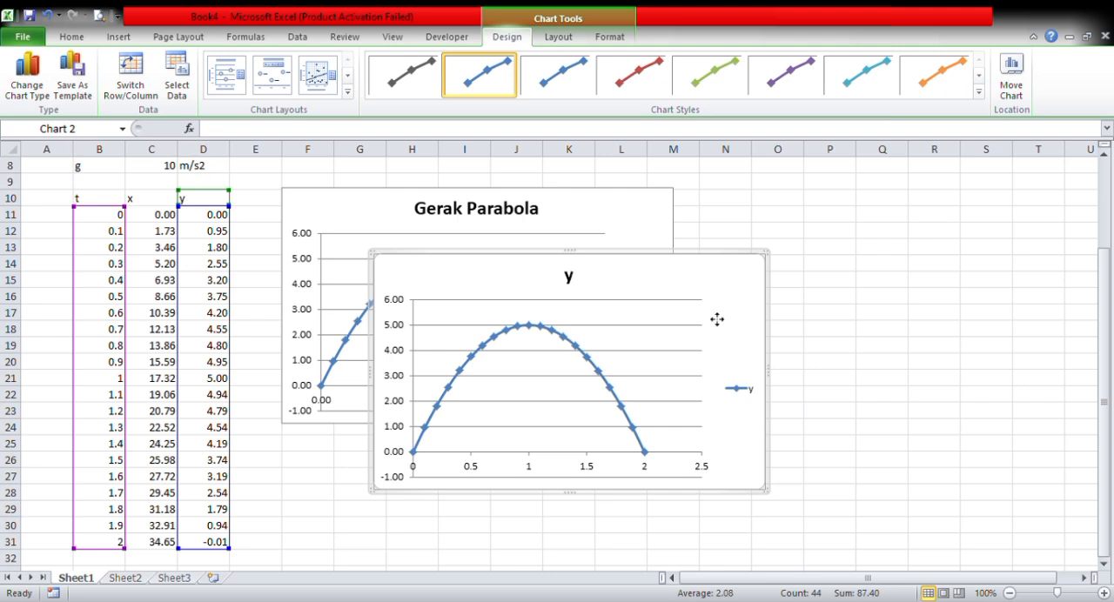
- Place the y-versus-t chart to the right of the Gerak Parabola chart and apply the red chart style
{"action": "left_click_drag", "start_coordinate": [866, 205], "coordinate": [867, 206]}
{"action": "left_click", "coordinate": [804, 280]}
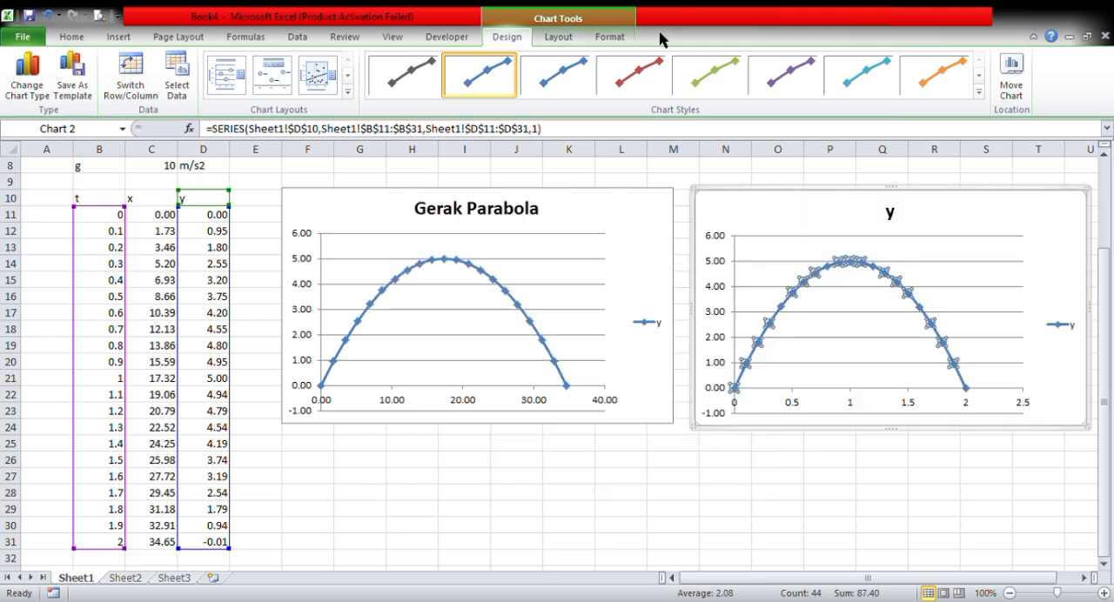
{"action": "left_click", "coordinate": [646, 75]}
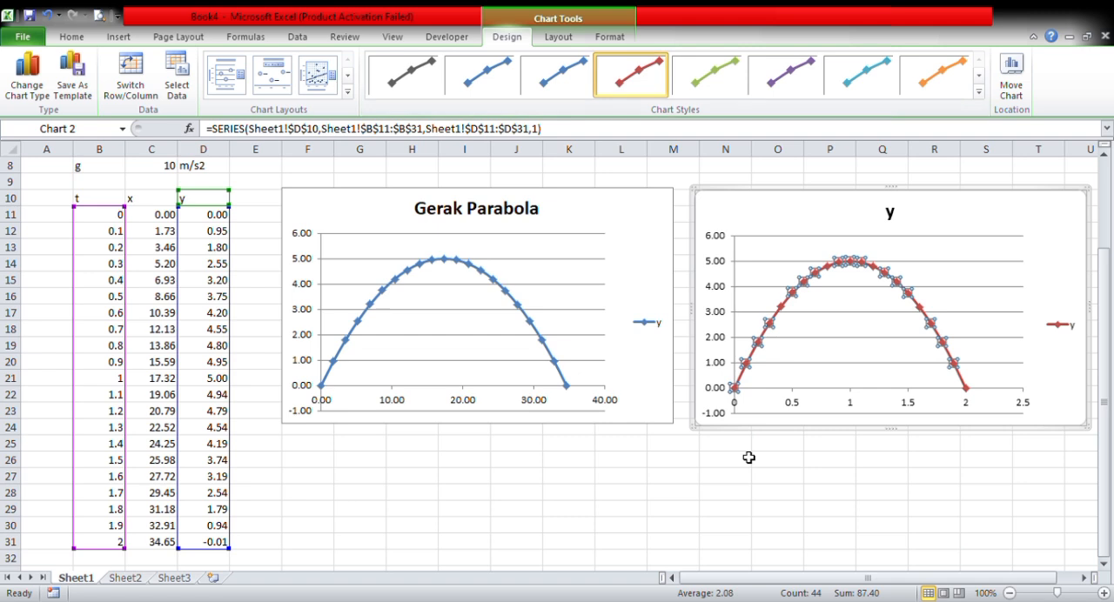
- Change the title of the red chart to "Grafik Y terhadap t"
{"action": "left_click", "coordinate": [750, 461]}
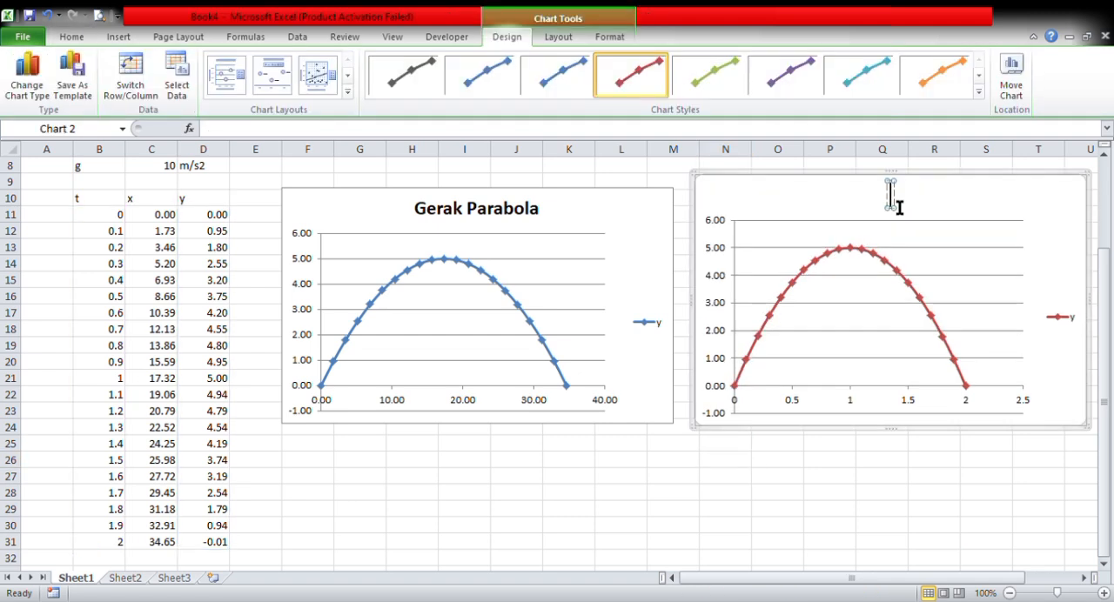
{"action": "type", "text": "Grafik Y terhadap T"}
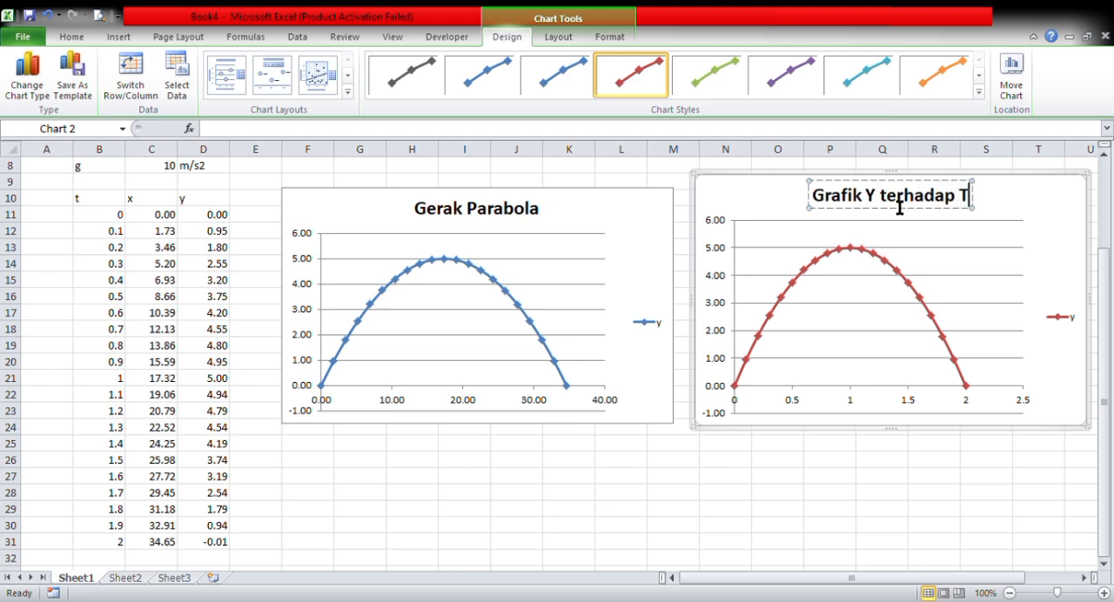
{"action": "key", "text": "BackSpace"}
{"action": "type", "text": "t"}
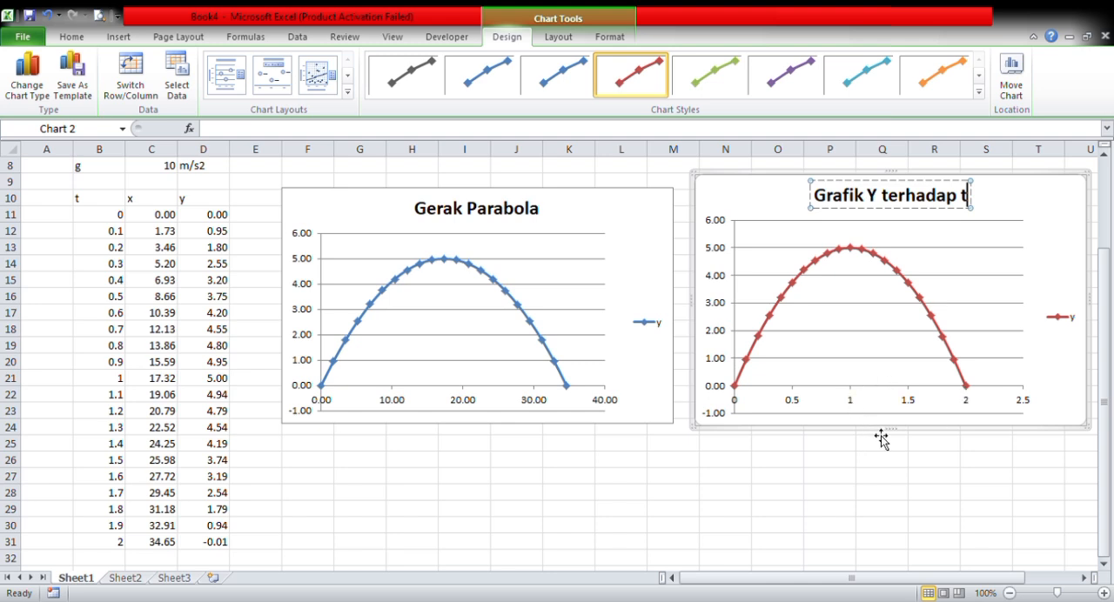
- Replace the marker of the first data point in the Gerak Parabola chart with an airplane picture
{"action": "key", "text": "Escape"}
{"action": "key", "text": "Escape"}
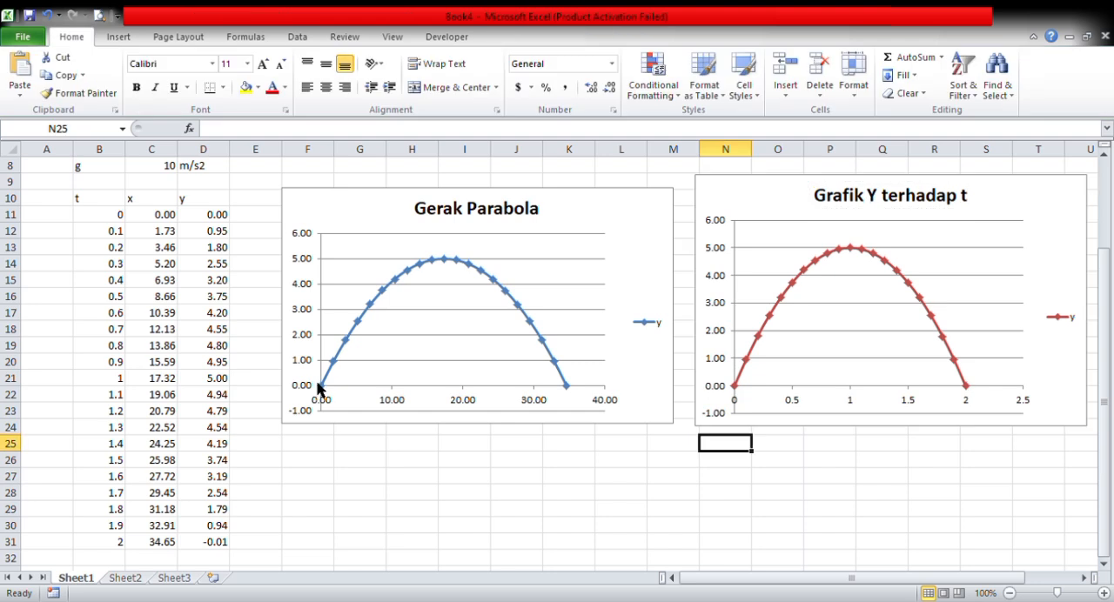
{"action": "left_click", "coordinate": [322, 388]}
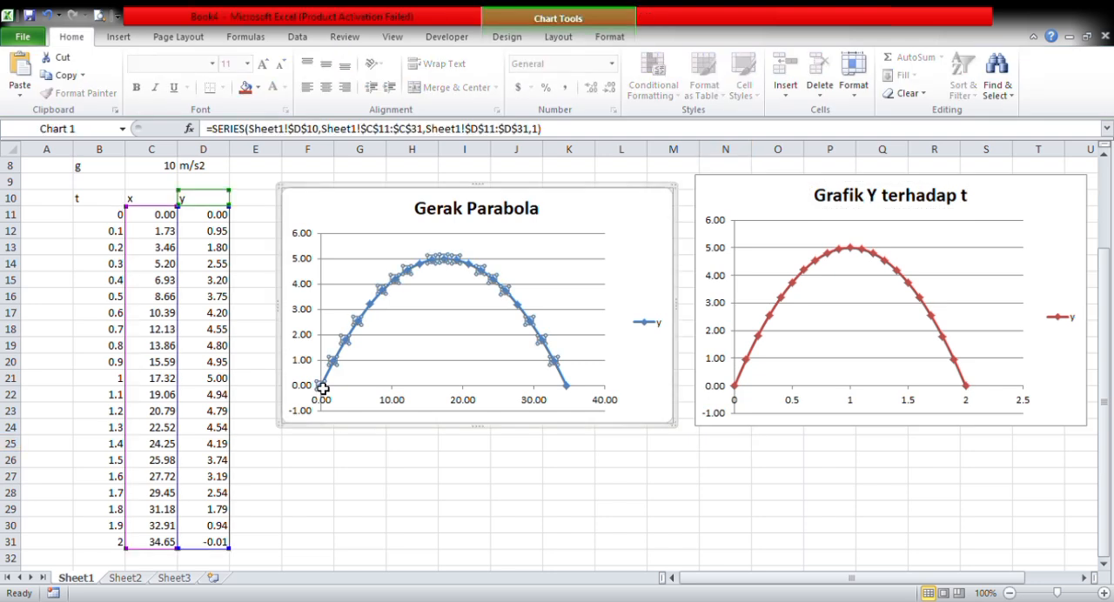
{"action": "double_click", "coordinate": [322, 388]}
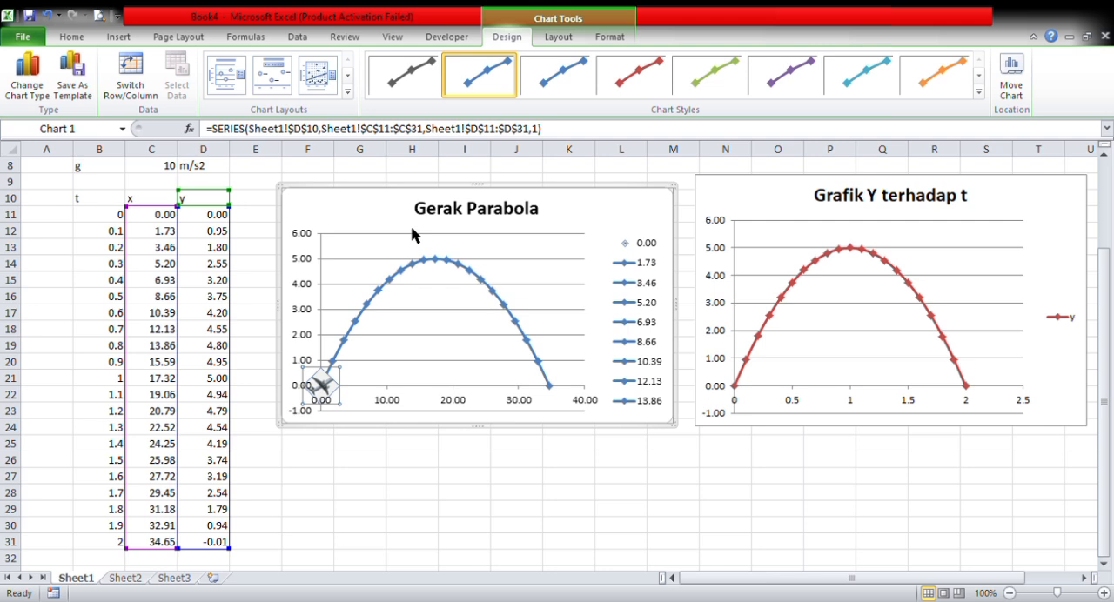
{"action": "left_click", "coordinate": [726, 509]}
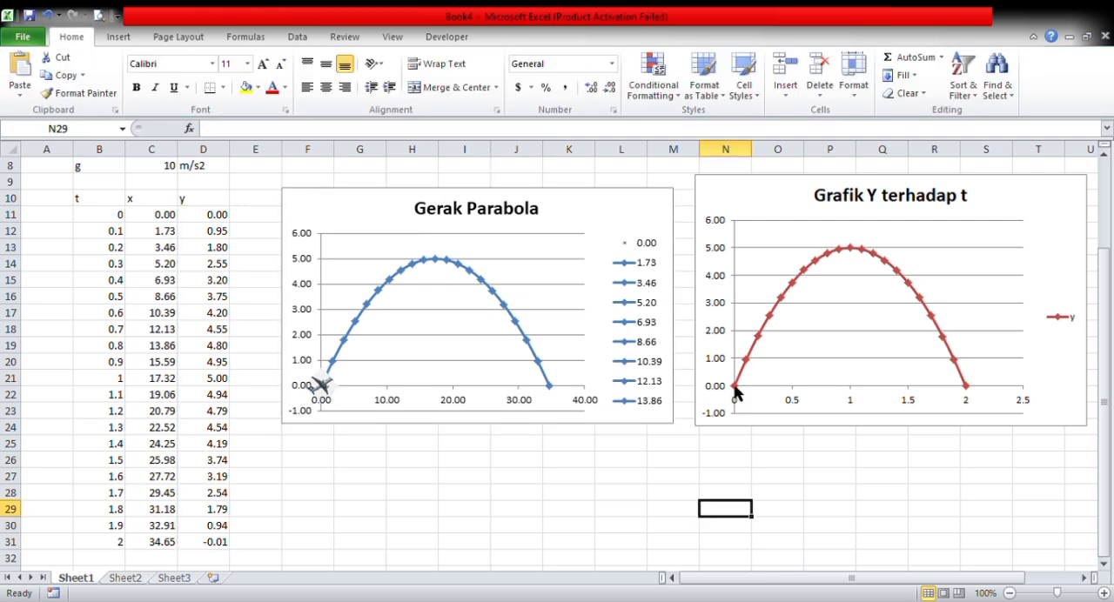
- Insert a vertical scroll bar form control below the Gerak Parabola chart
{"action": "left_click", "coordinate": [446, 37]}
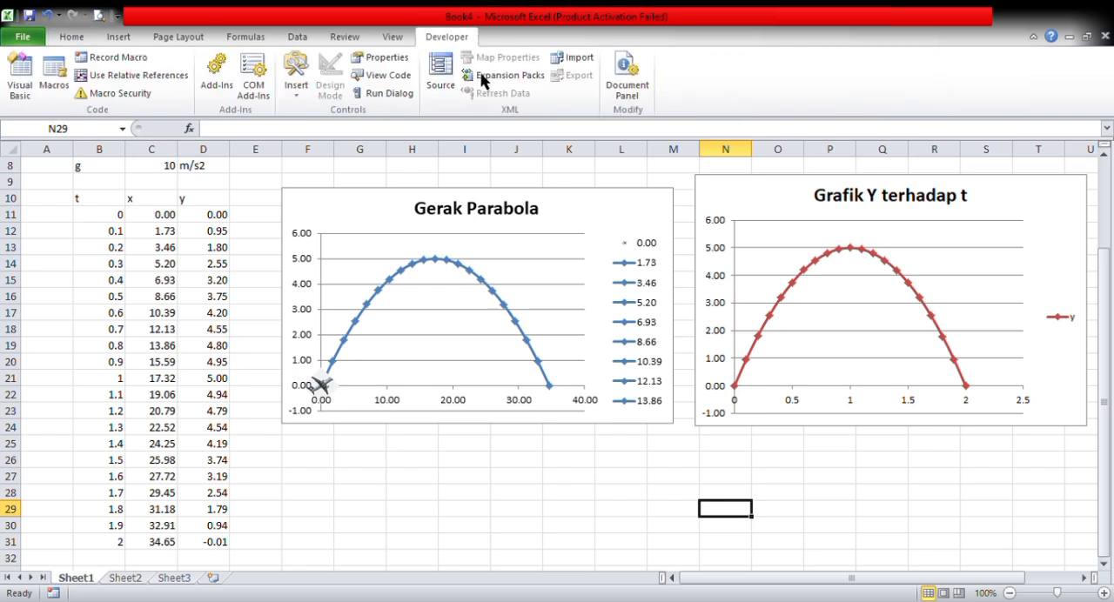
{"action": "left_click", "coordinate": [299, 91]}
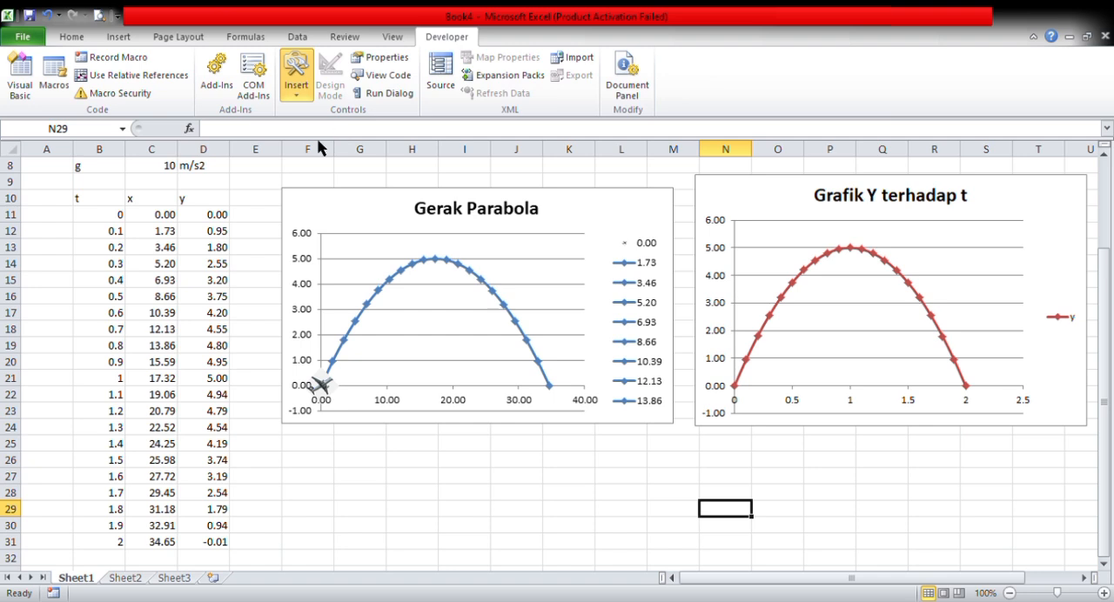
{"action": "left_click", "coordinate": [329, 152]}
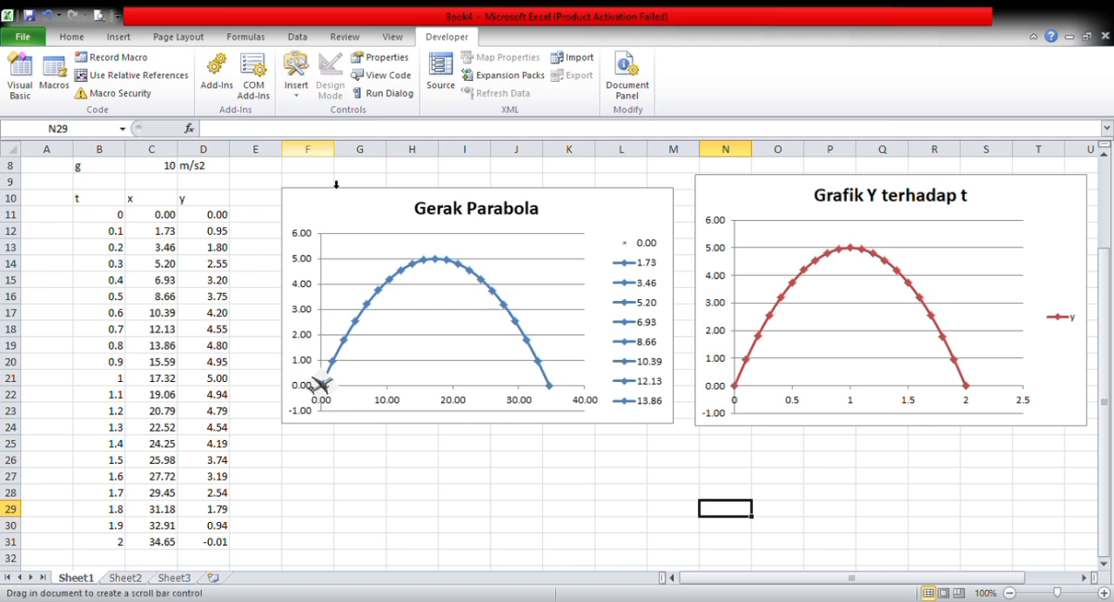
{"action": "left_click", "coordinate": [328, 455]}
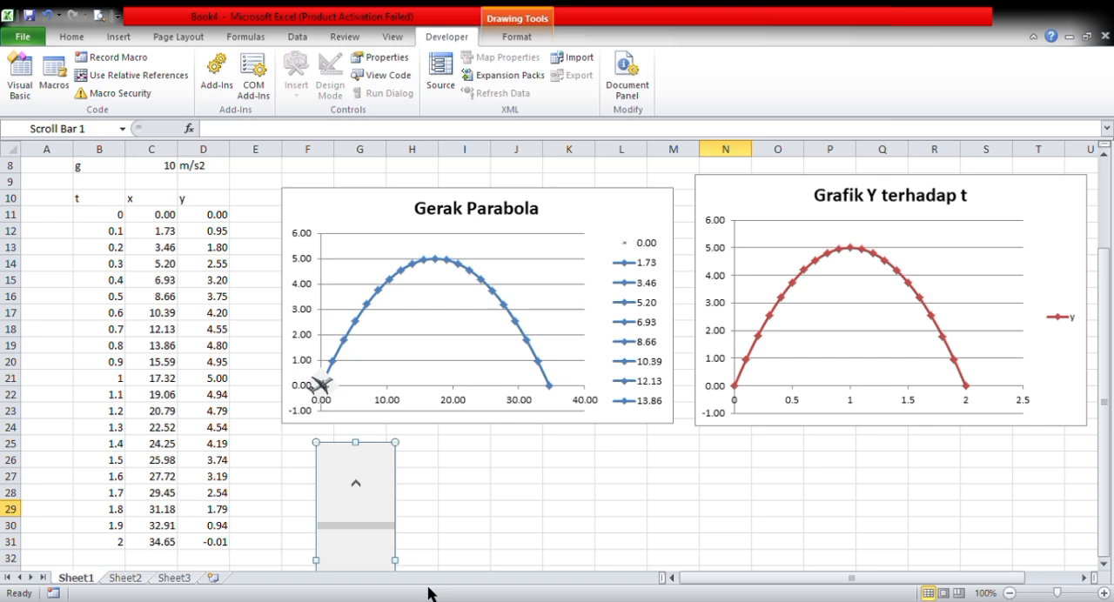
- Link the scroll bar's control to the t values in cells $B$11:$B$31
{"action": "left_click", "coordinate": [381, 285]}
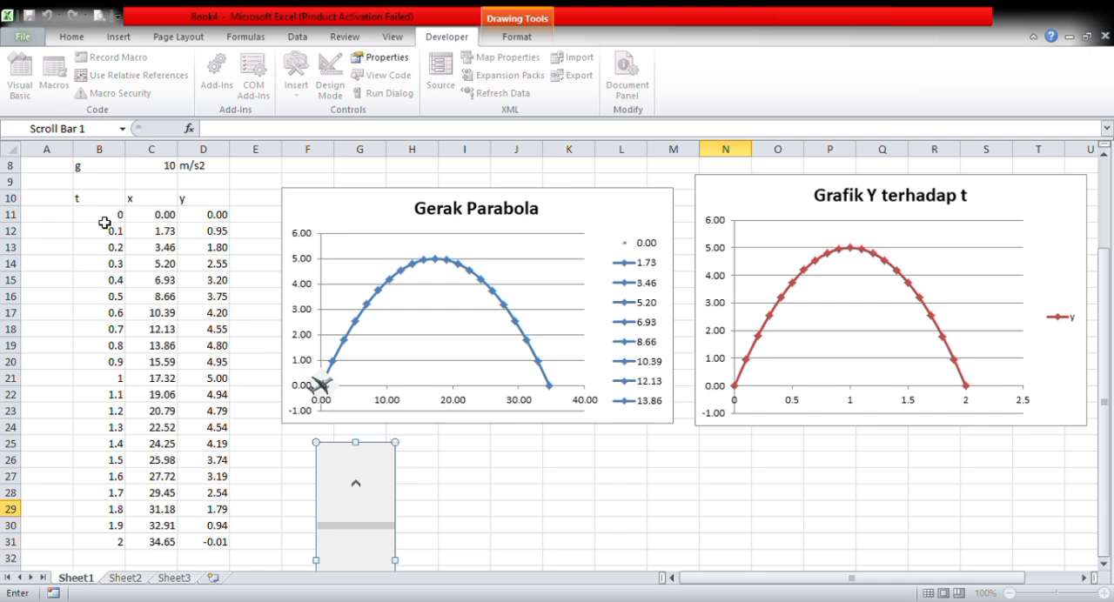
{"action": "left_click_drag", "start_coordinate": [104, 222], "coordinate": [117, 514]}
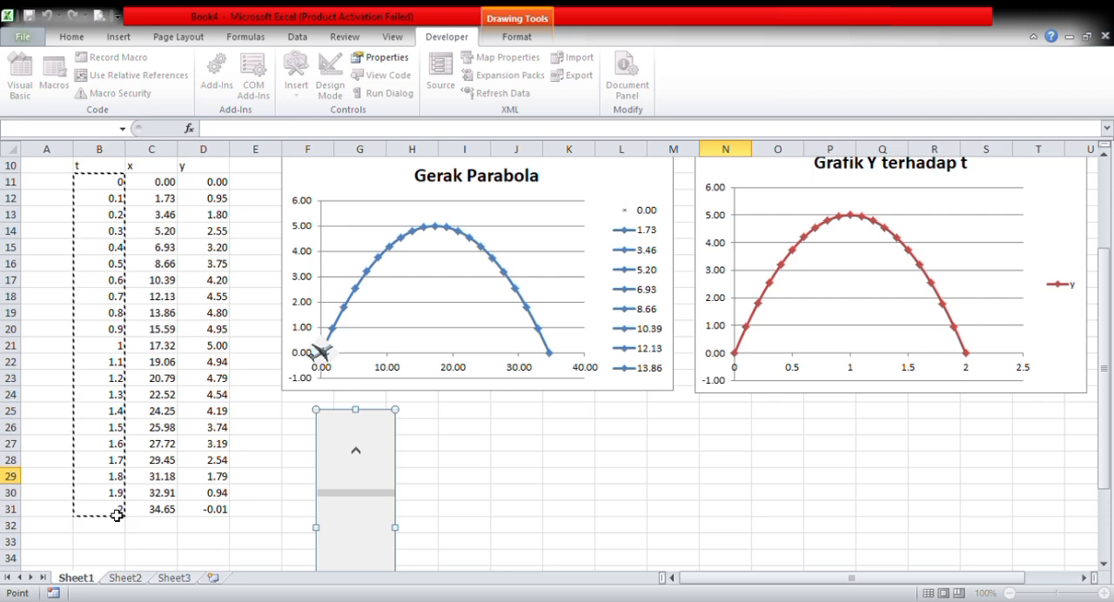
{"action": "left_click", "coordinate": [502, 154]}
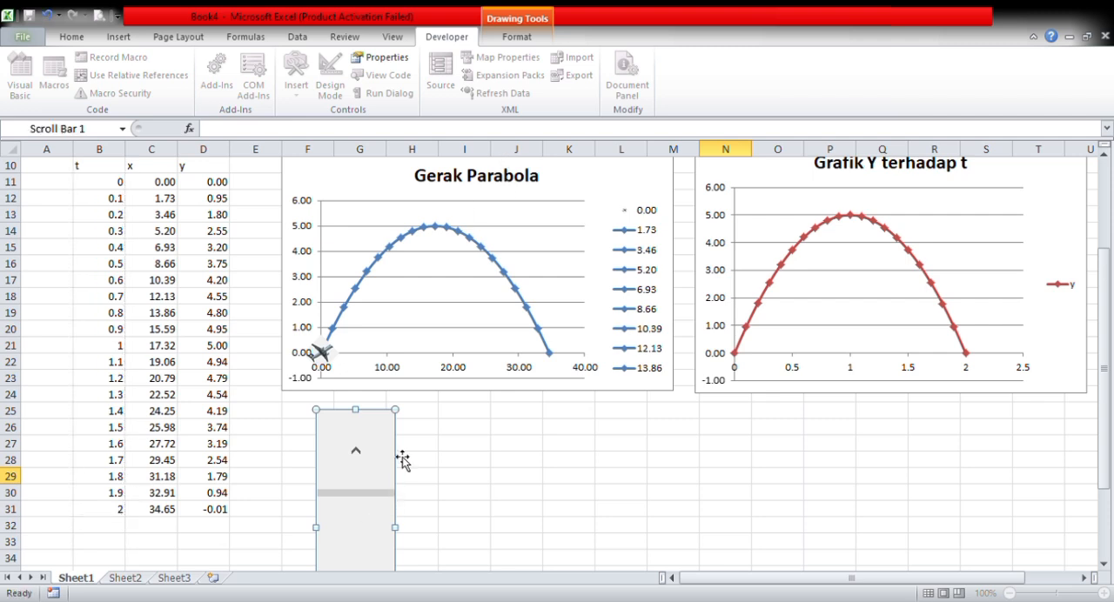
{"action": "key", "text": "Return"}
{"action": "scroll", "coordinate": [356, 556], "scroll_direction": "down", "scroll_amount": 1}
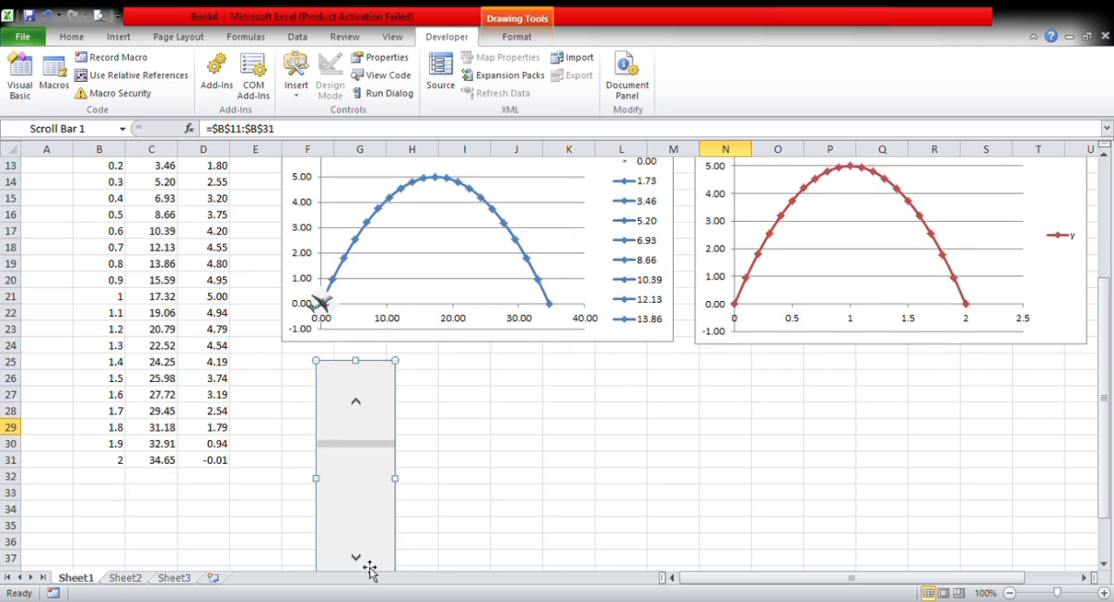
- Shrink the scroll bar and place it between the data table and the Gerak Parabola chart
{"action": "left_click_drag", "start_coordinate": [410, 377], "coordinate": [381, 467]}
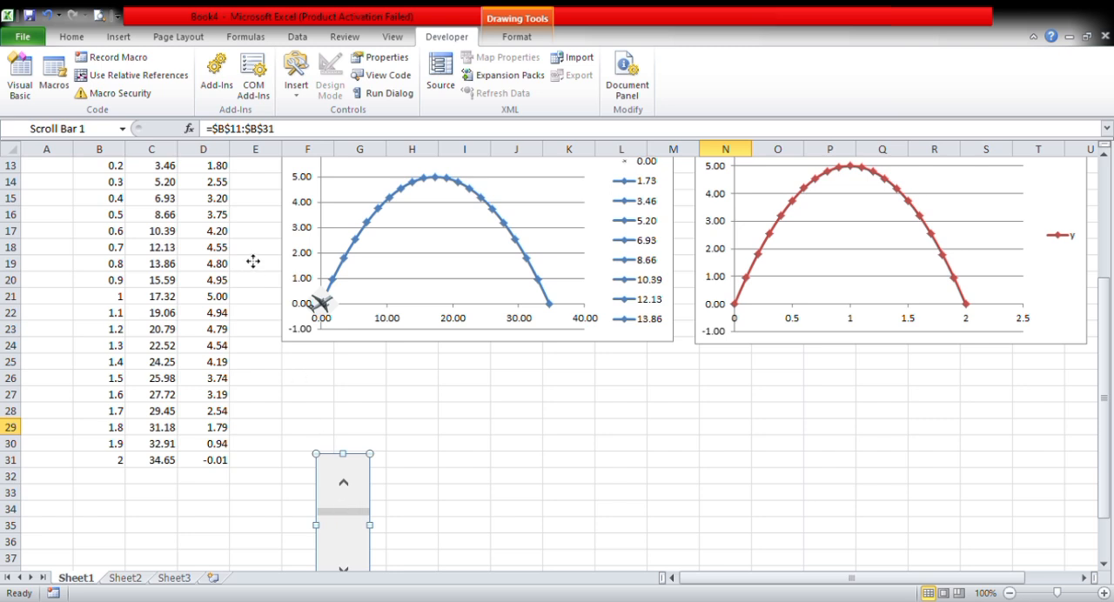
{"action": "left_click_drag", "start_coordinate": [252, 261], "coordinate": [252, 261]}
{"action": "scroll", "coordinate": [300, 285], "scroll_direction": "up", "scroll_amount": 2}
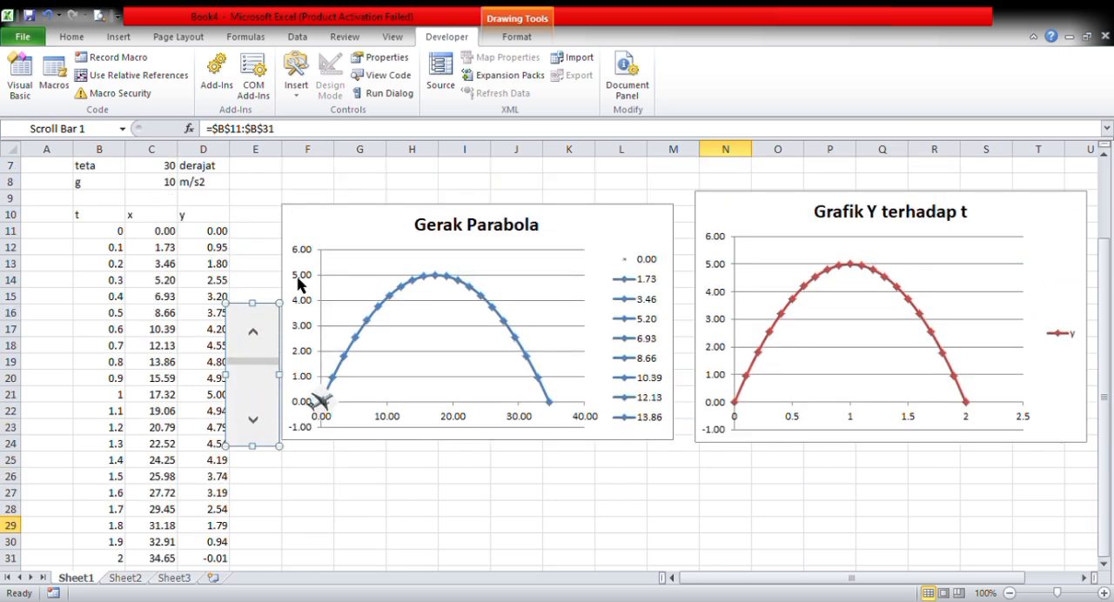
{"action": "key", "text": "Escape"}
- Test the scroll bar by stepping the first t value up to 3 and back down to 0
{"action": "left_click", "coordinate": [256, 427]}
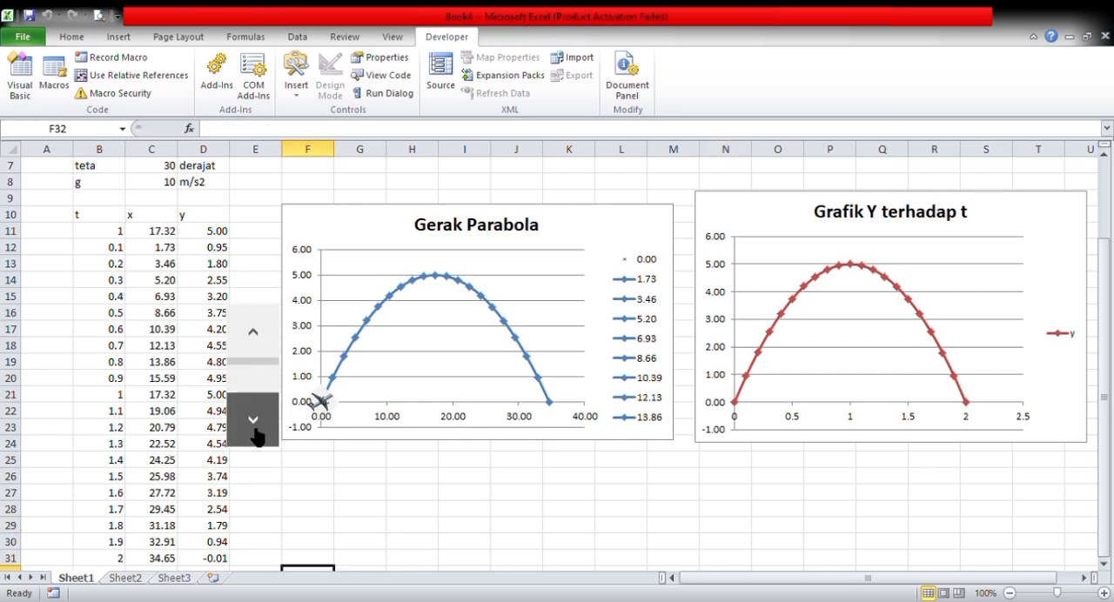
{"action": "left_click", "coordinate": [256, 428]}
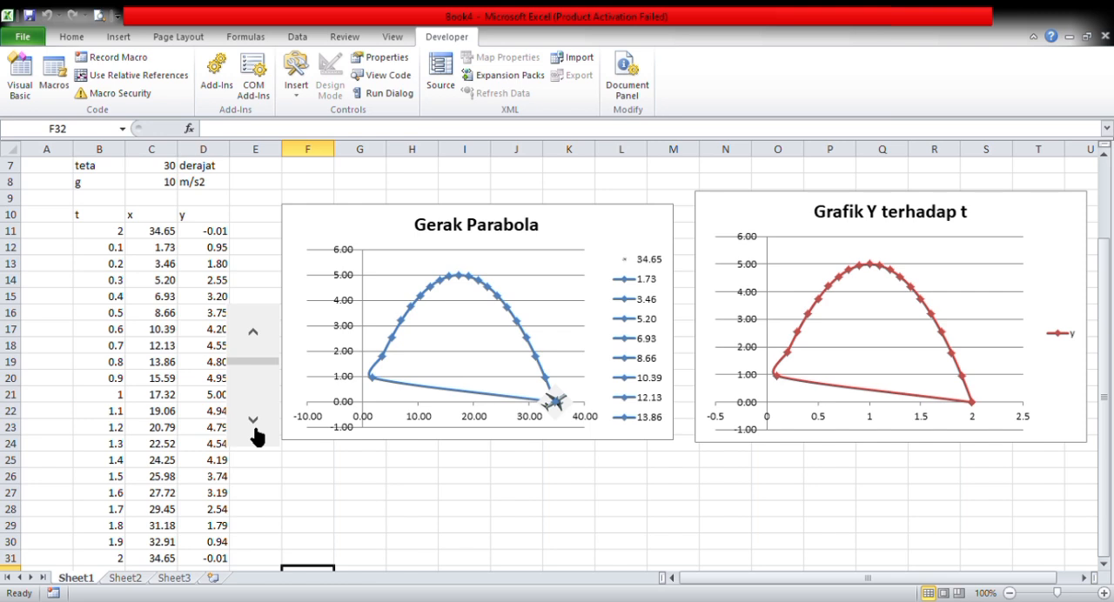
{"action": "left_click", "coordinate": [254, 425]}
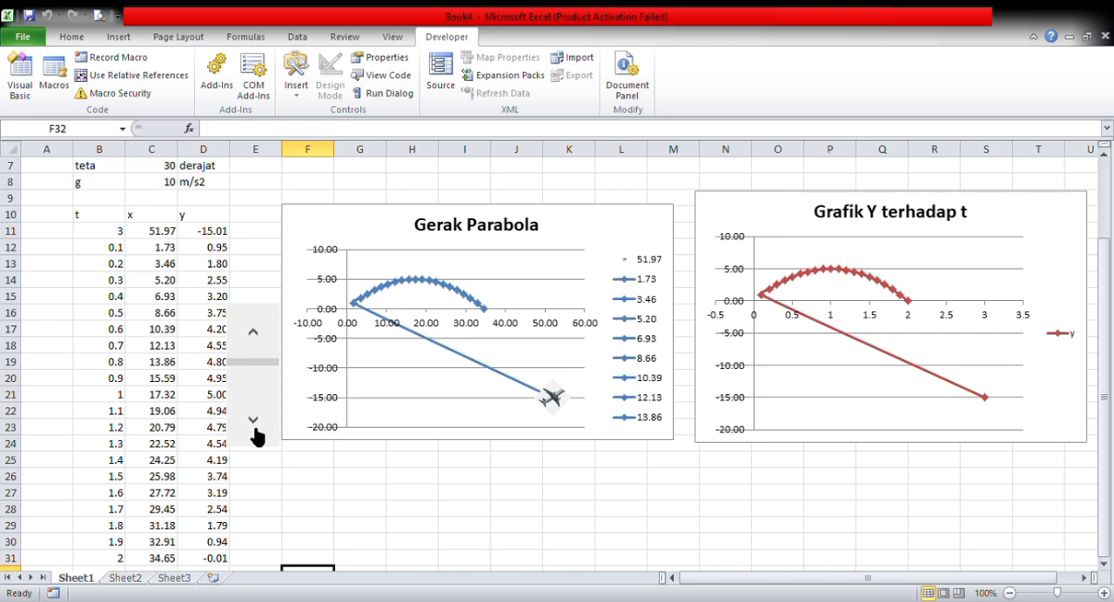
{"action": "left_click", "coordinate": [265, 336]}
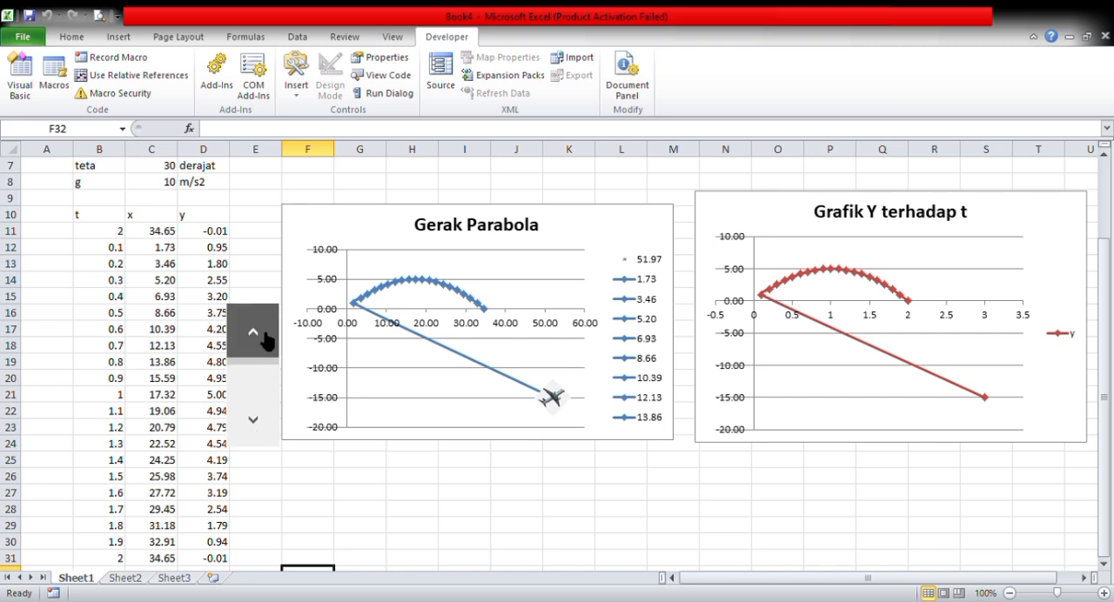
{"action": "left_click", "coordinate": [265, 336]}
{"action": "left_click", "coordinate": [265, 336]}
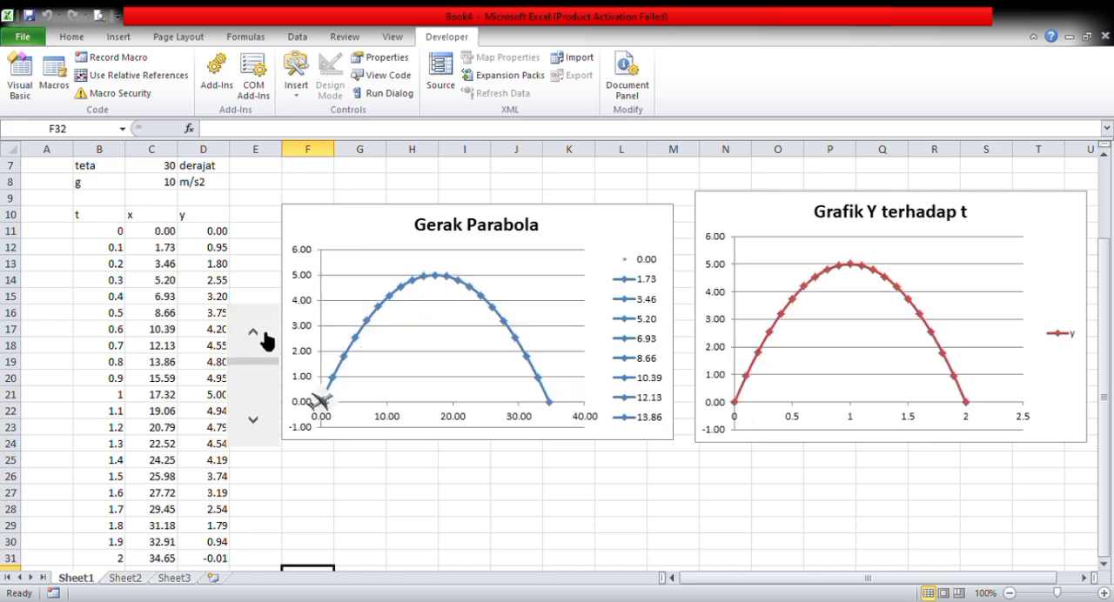